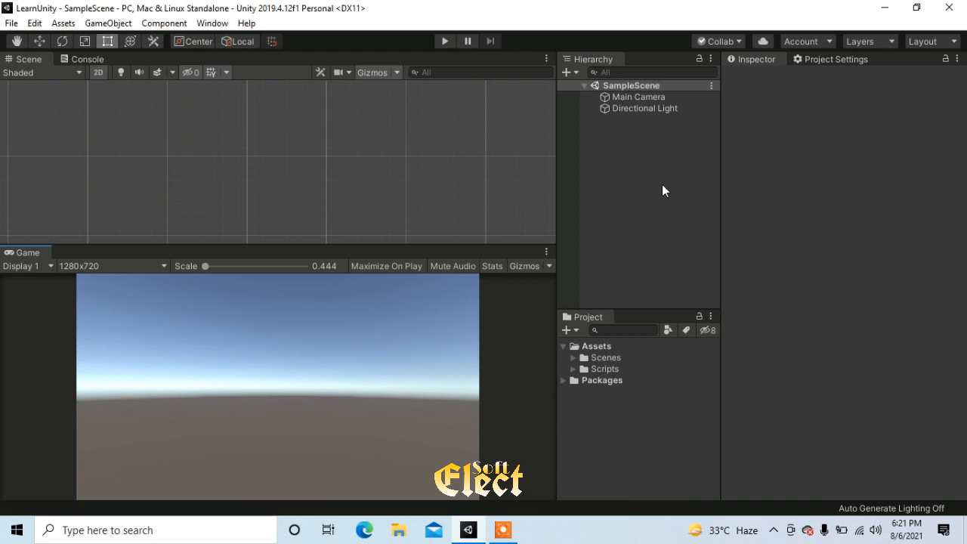
# Add a UI Slider to the SampleScene hierarchy.
pyautogui.rightClick(634, 148)
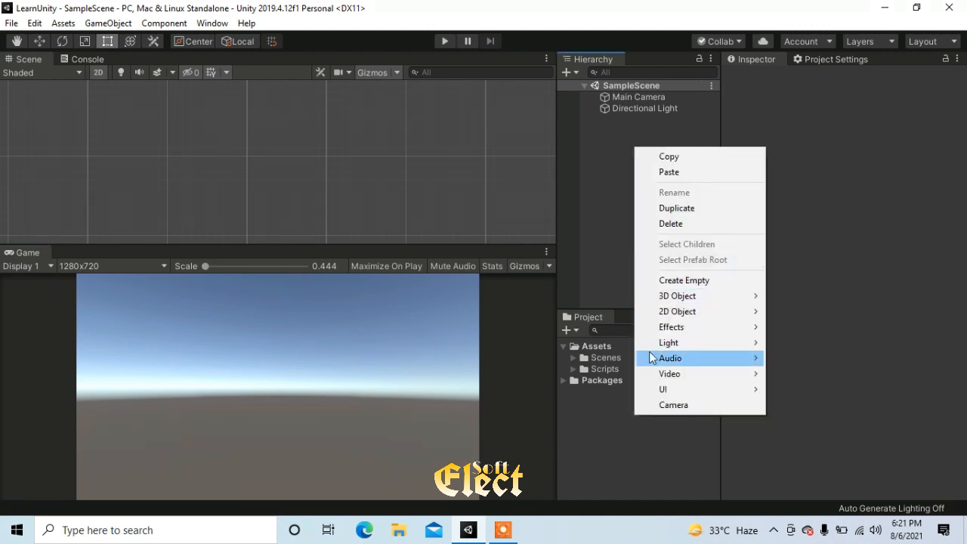
pyautogui.moveTo(664, 391)
pyautogui.click(806, 252)
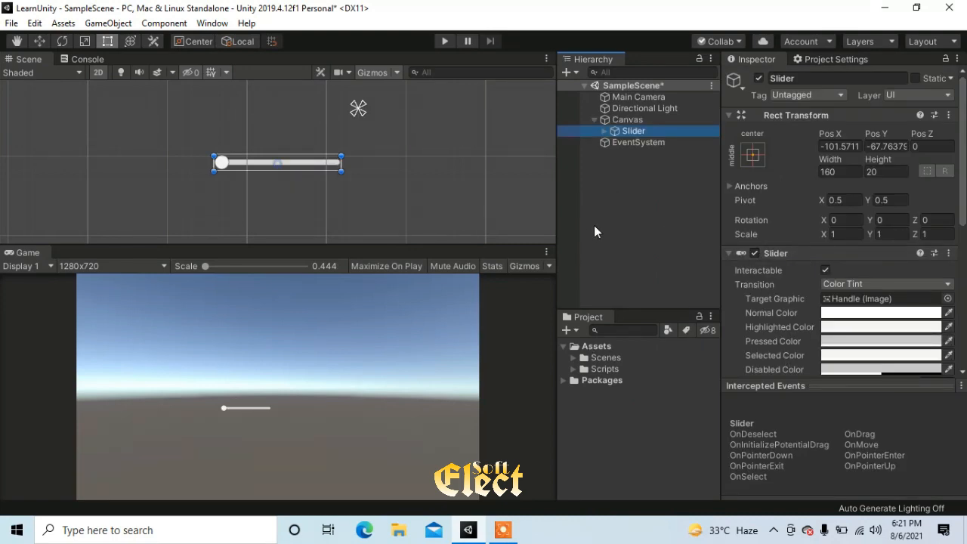
# Set the Slider's scale to 2 on the X, Y and Z axes.
pyautogui.click(848, 233)
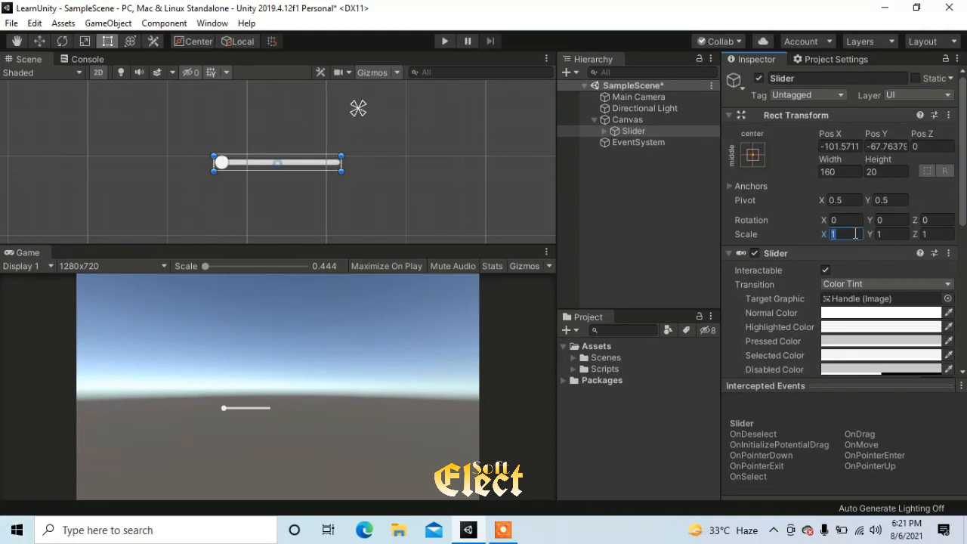
pyautogui.write('2')
pyautogui.click(898, 234)
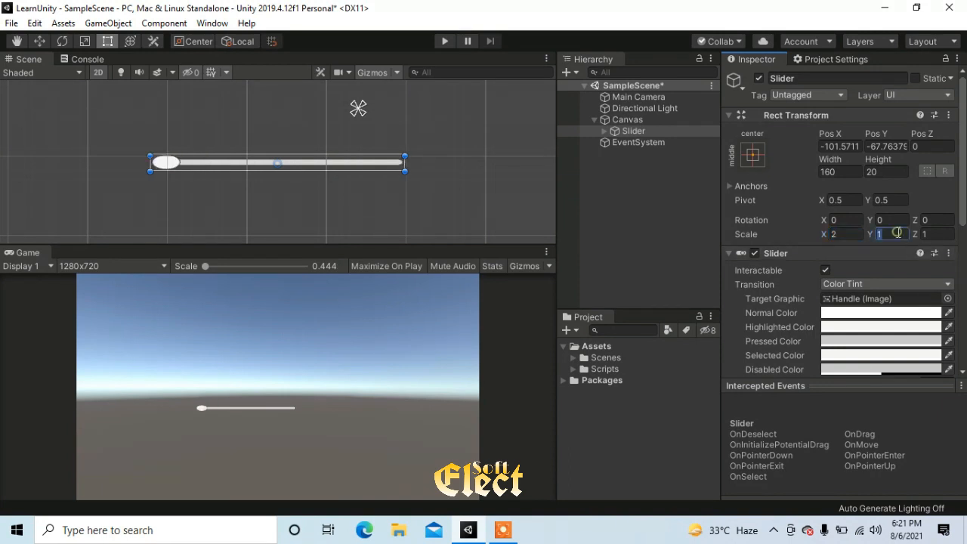
pyautogui.write('2')
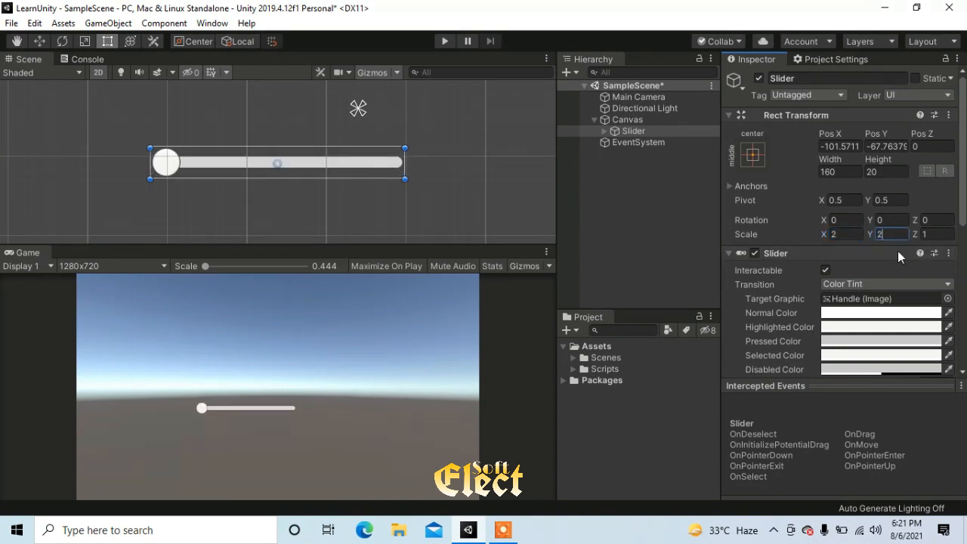
pyautogui.click(936, 233)
pyautogui.click(607, 242)
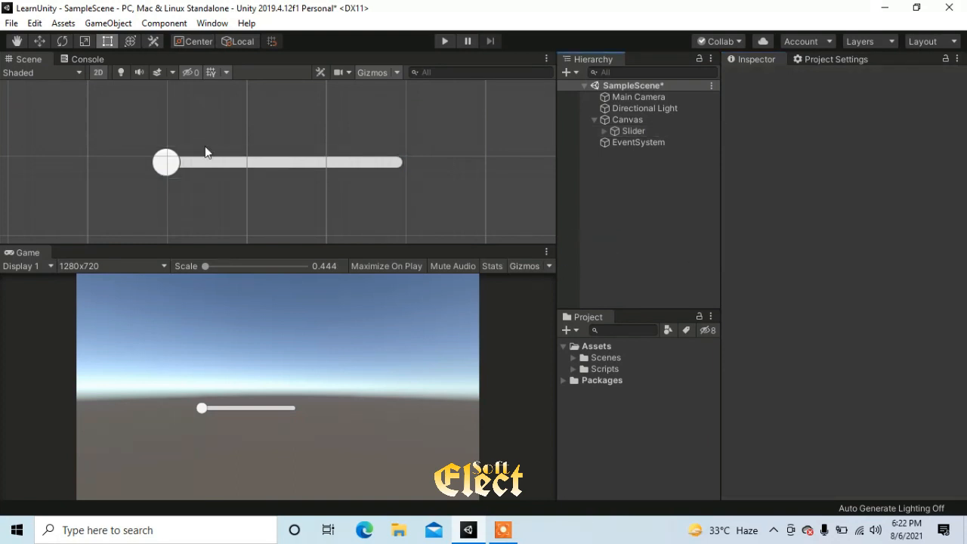
# Test the Slider's handle by moving its value up to 1 and back to 0.
pyautogui.scroll(-3, 204, 146)
pyautogui.moveTo(252, 137); pyautogui.dragTo(229, 162, button='middle')
pyautogui.scroll(1, 229, 162)
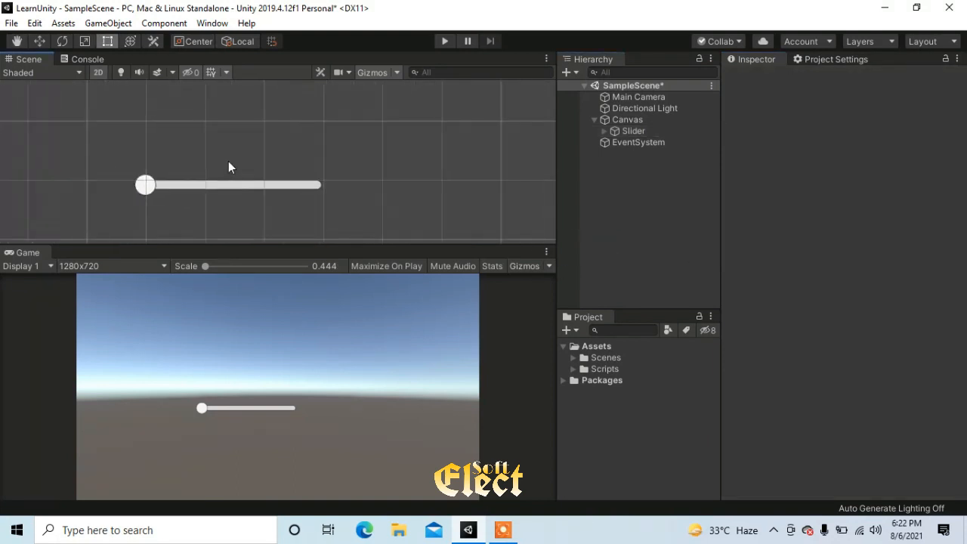
pyautogui.click(625, 131)
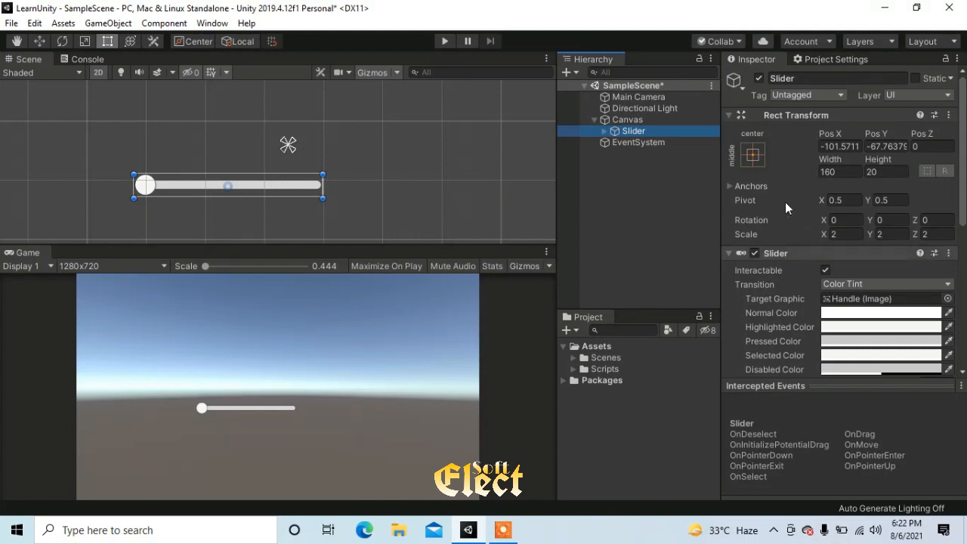
pyautogui.scroll(-8, 780, 261)
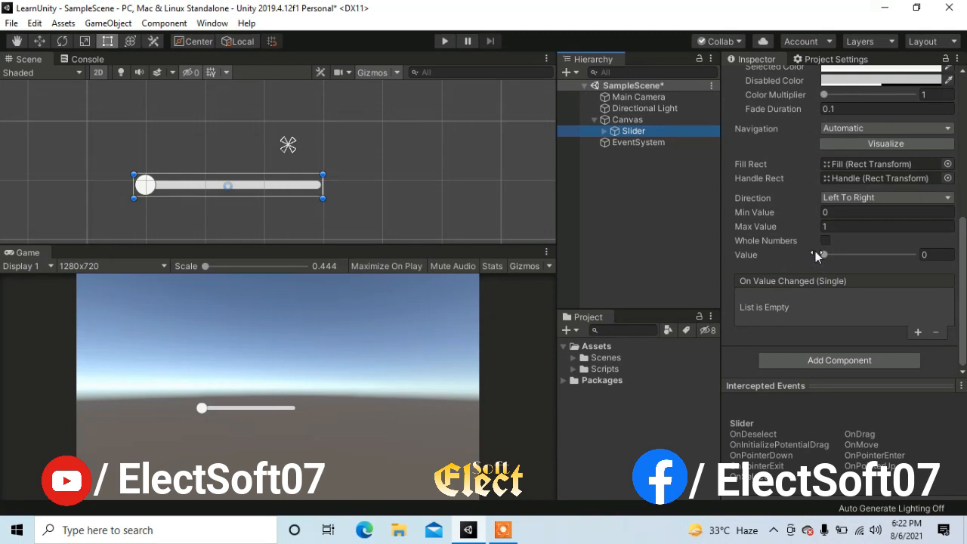
pyautogui.moveTo(824, 255); pyautogui.dragTo(916, 255)
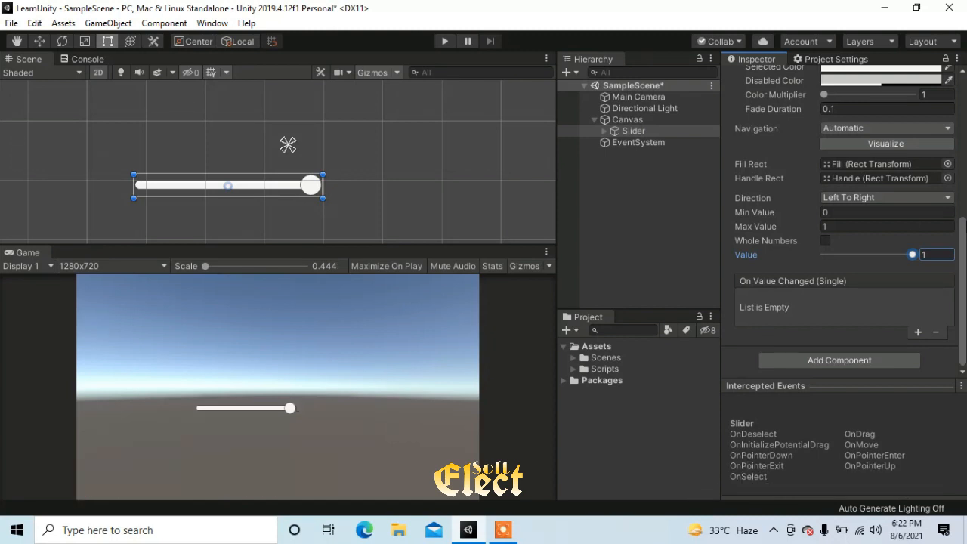
pyautogui.moveTo(895, 256); pyautogui.dragTo(803, 264)
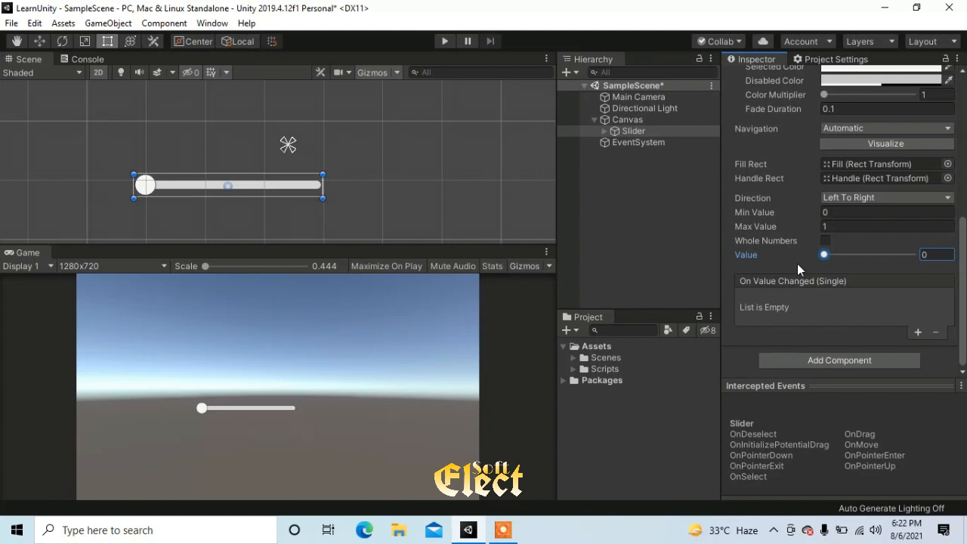
pyautogui.click(597, 259)
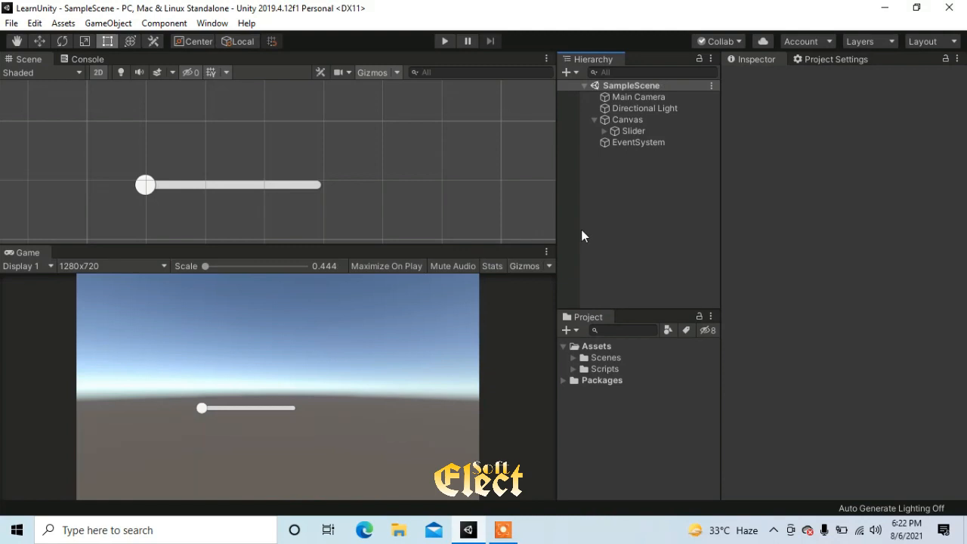
# Import the audio file Sunny Travel - Nico Staf from the Downloads folder into the project's Assets folder.
pyautogui.rightClick(594, 346)
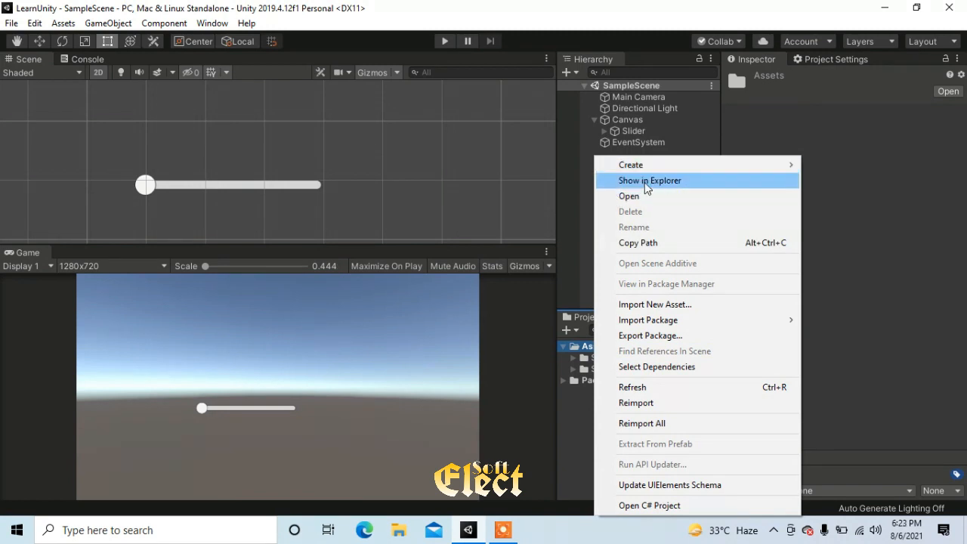
pyautogui.click(586, 219)
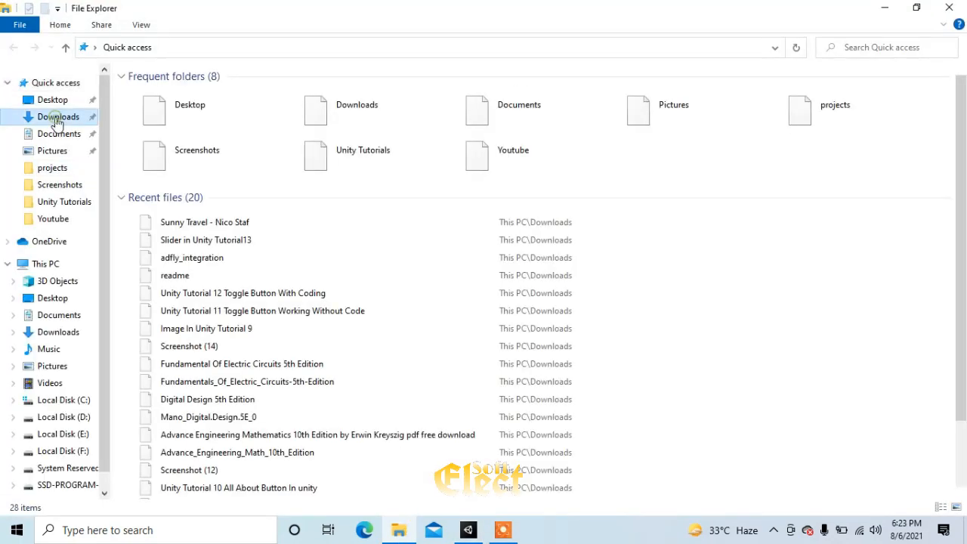
pyautogui.click(57, 119)
pyautogui.scroll(-3, 806, 263)
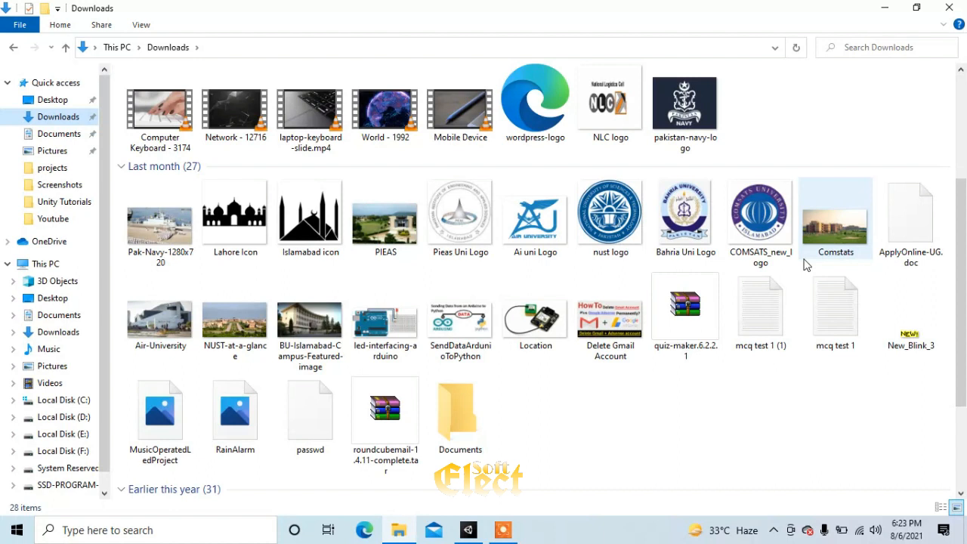
pyautogui.scroll(-3, 805, 263)
pyautogui.moveTo(755, 312); pyautogui.dragTo(595, 348)
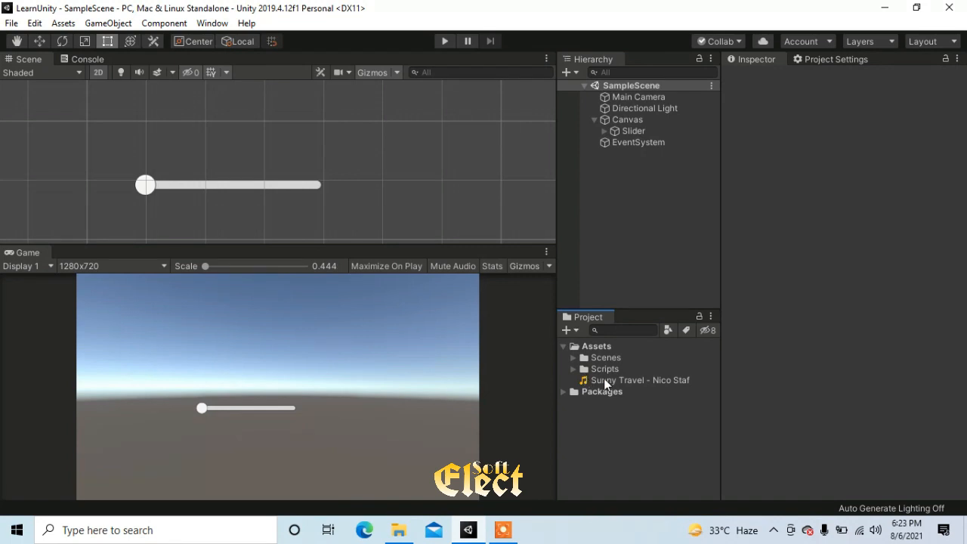
# Preview the imported Sunny Travel - Nico Staf clip and apply a compression quality of 1 in its import settings.
pyautogui.click(597, 380)
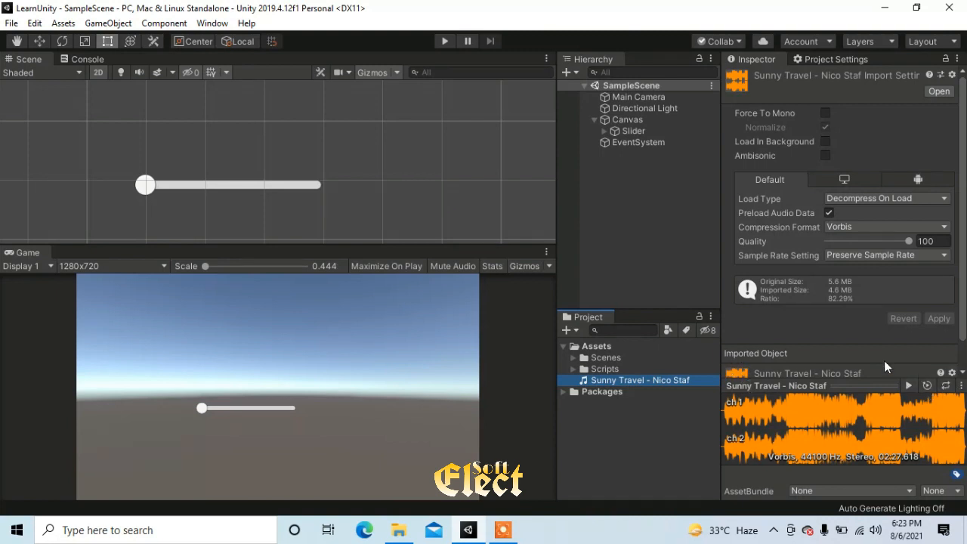
pyautogui.scroll(-1, 884, 361)
pyautogui.click(910, 386)
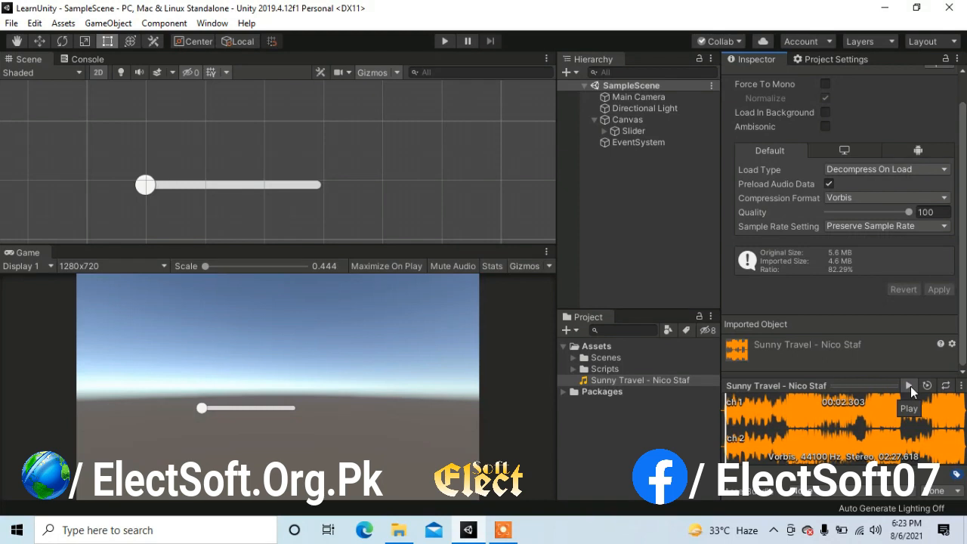
pyautogui.click(752, 423)
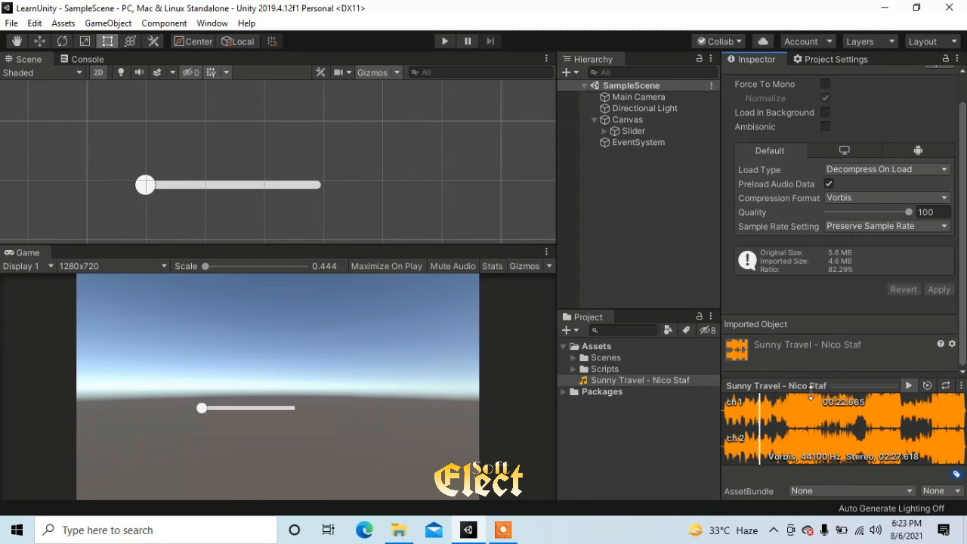
pyautogui.click(907, 385)
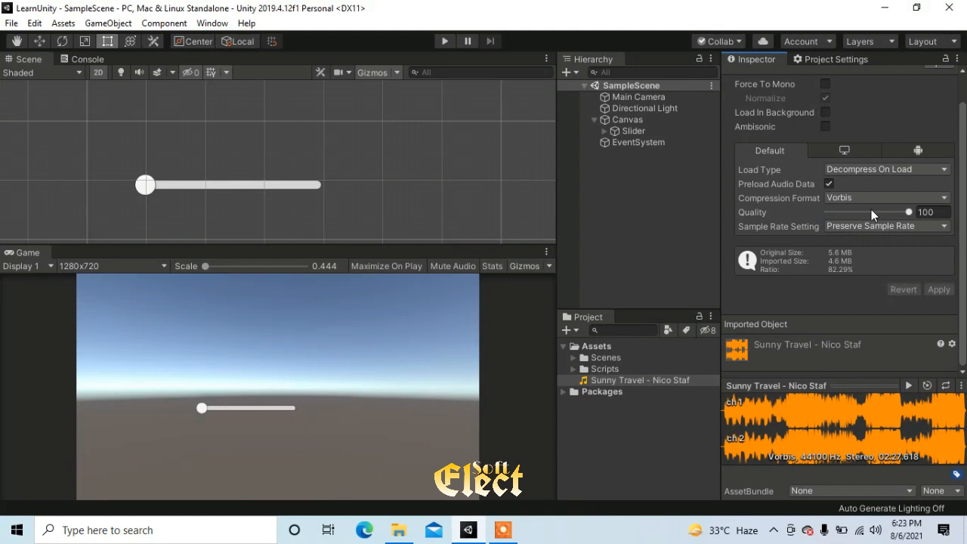
pyautogui.moveTo(907, 213); pyautogui.dragTo(789, 212)
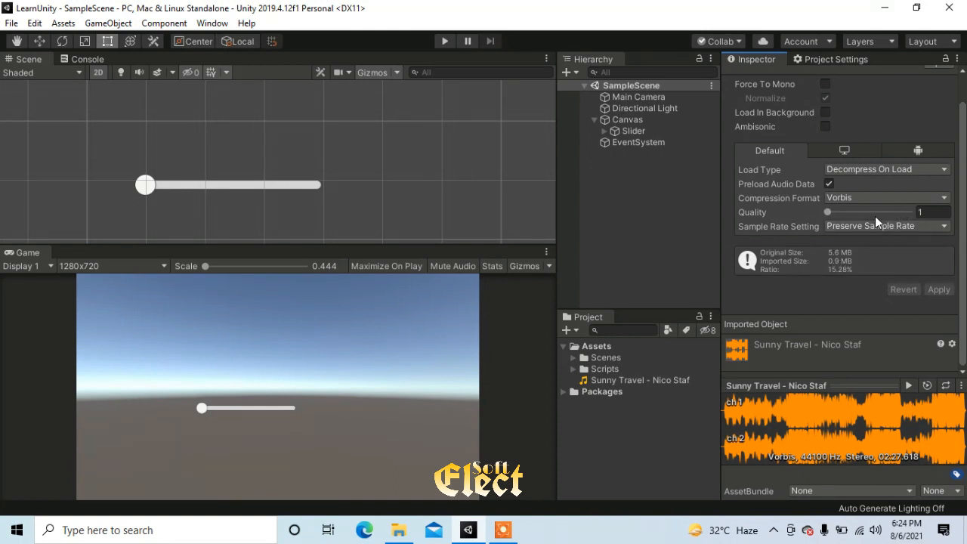
pyautogui.moveTo(870, 210); pyautogui.dragTo(813, 221)
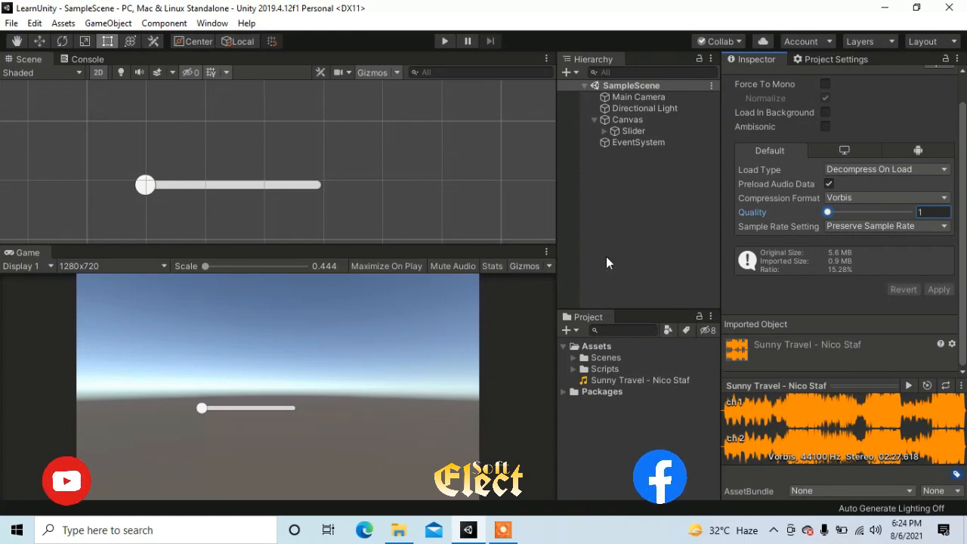
# Create a C# script named SliderVolCon in the Scripts folder.
pyautogui.click(572, 368)
pyautogui.click(573, 368)
pyautogui.click(573, 368)
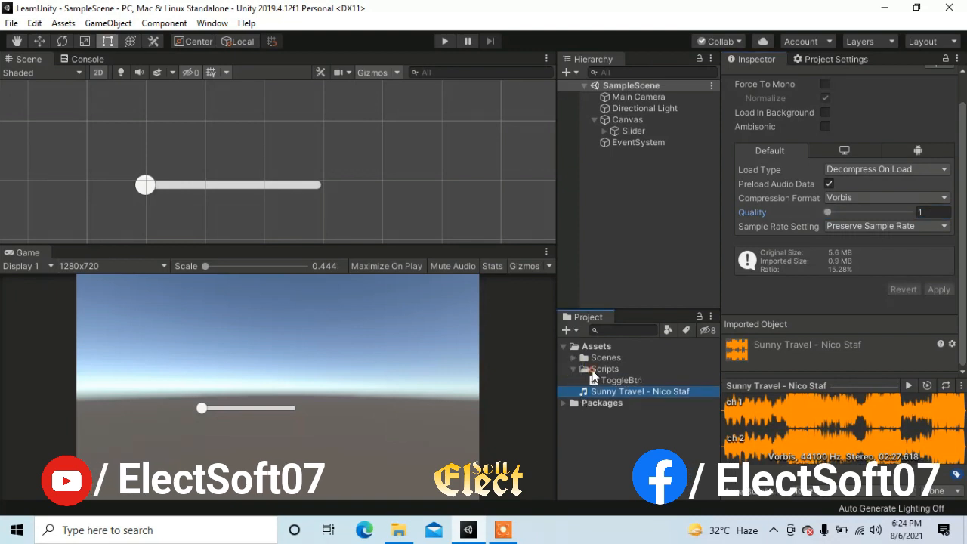
pyautogui.rightClick(594, 369)
pyautogui.moveTo(644, 22)
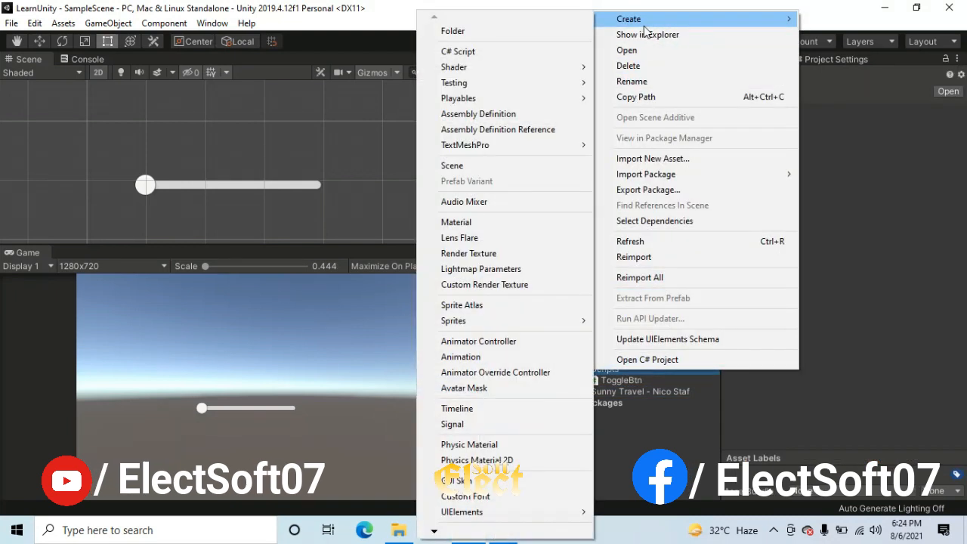
pyautogui.click(527, 51)
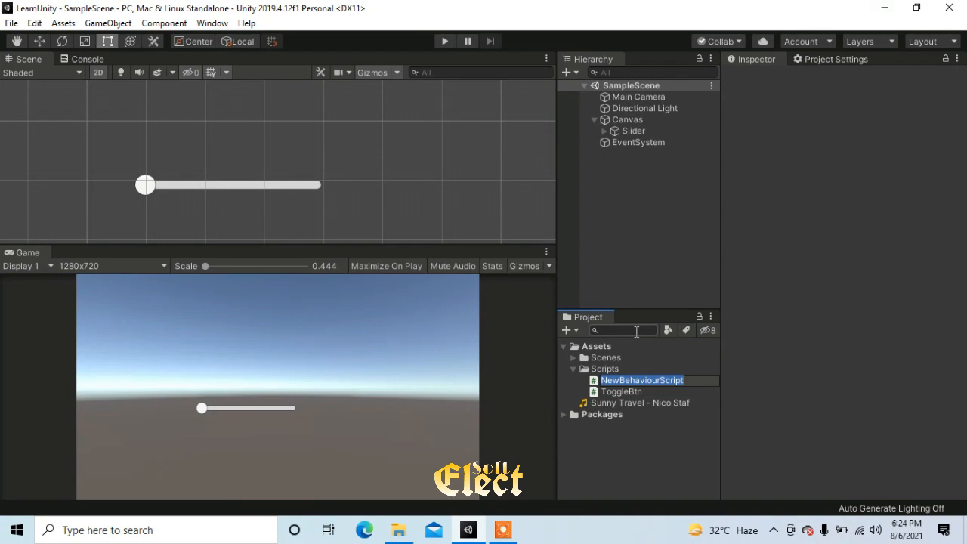
pyautogui.write('Slid')
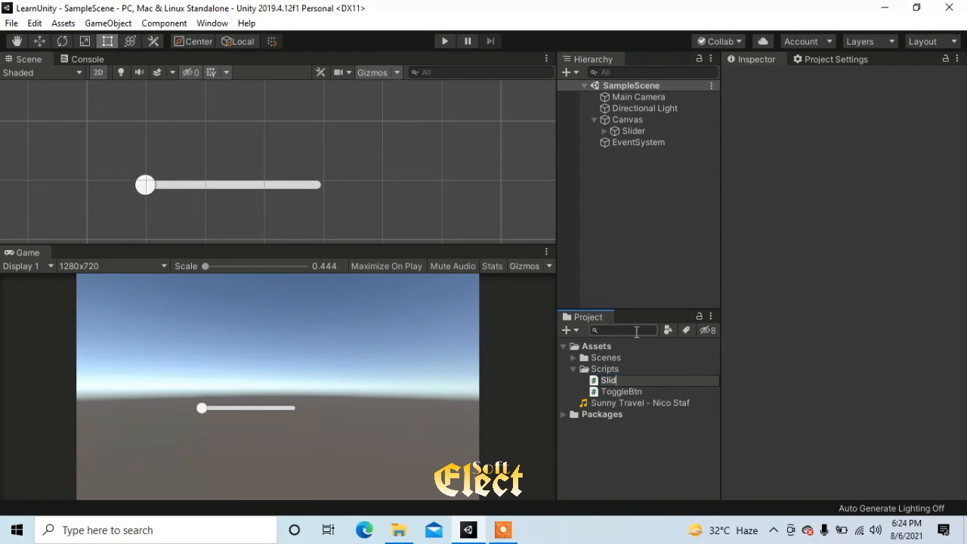
pyautogui.write('erVolCon')
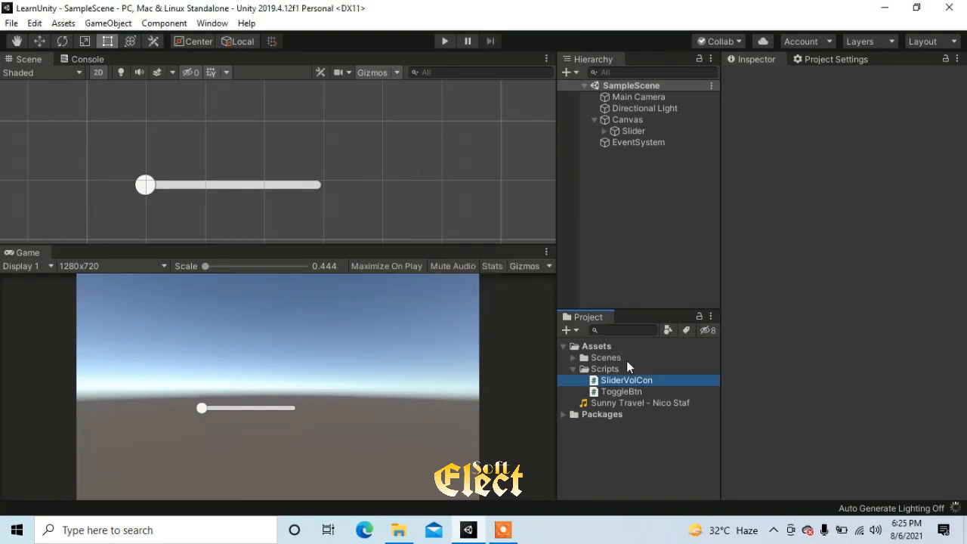
# Open the SliderVolCon script in Visual Studio to view its default code, and return to Unity.
pyautogui.click(612, 392)
pyautogui.click(612, 380)
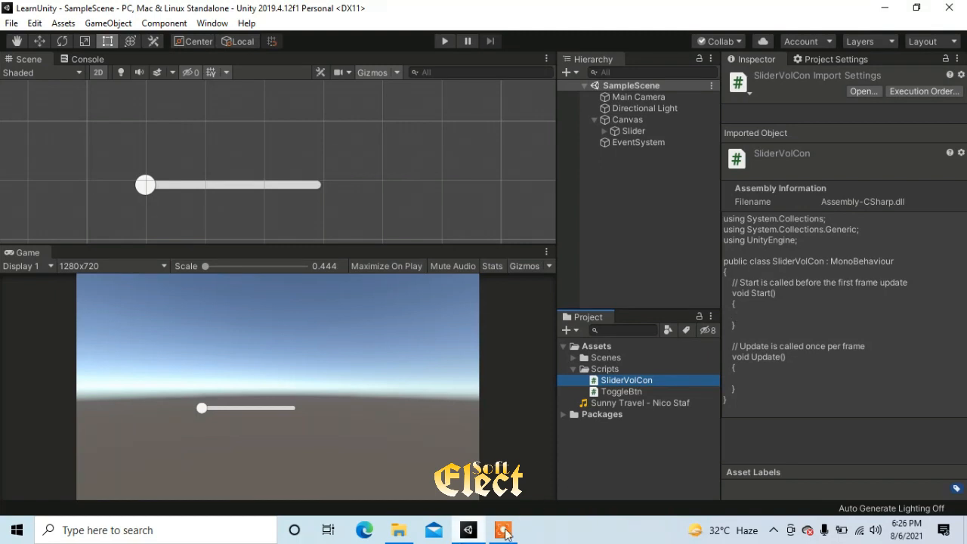
pyautogui.doubleClick(627, 381)
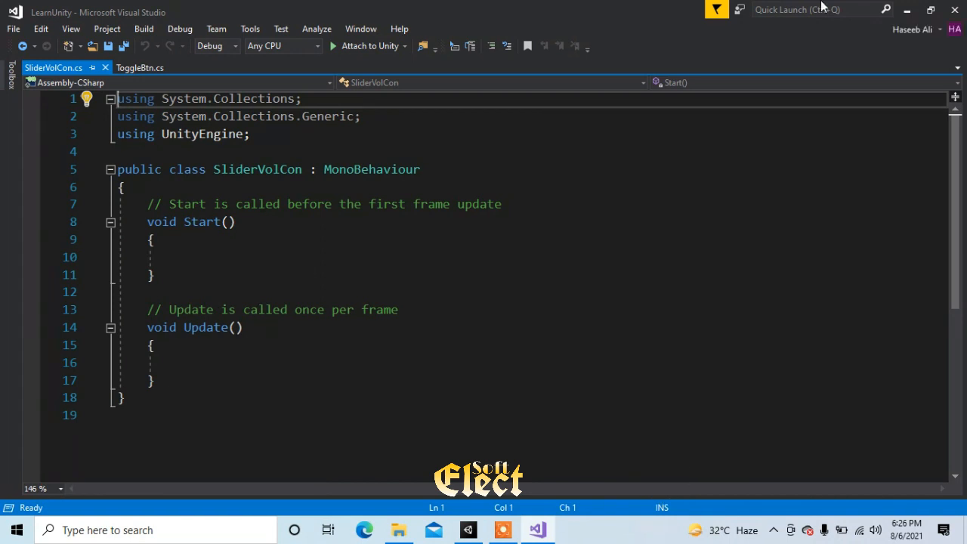
pyautogui.click(901, 21)
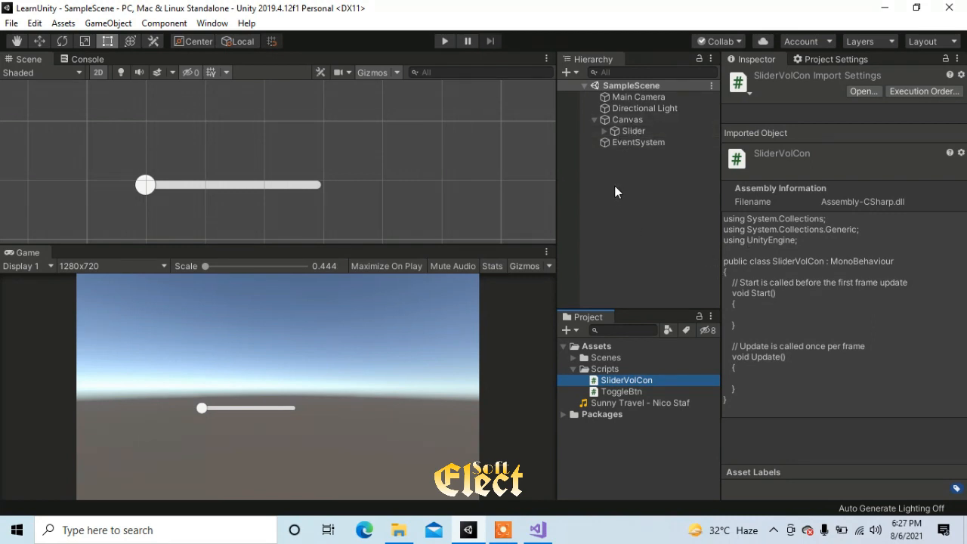
# Add an Audio Source component to the Slider object under the Canvas.
pyautogui.click(625, 135)
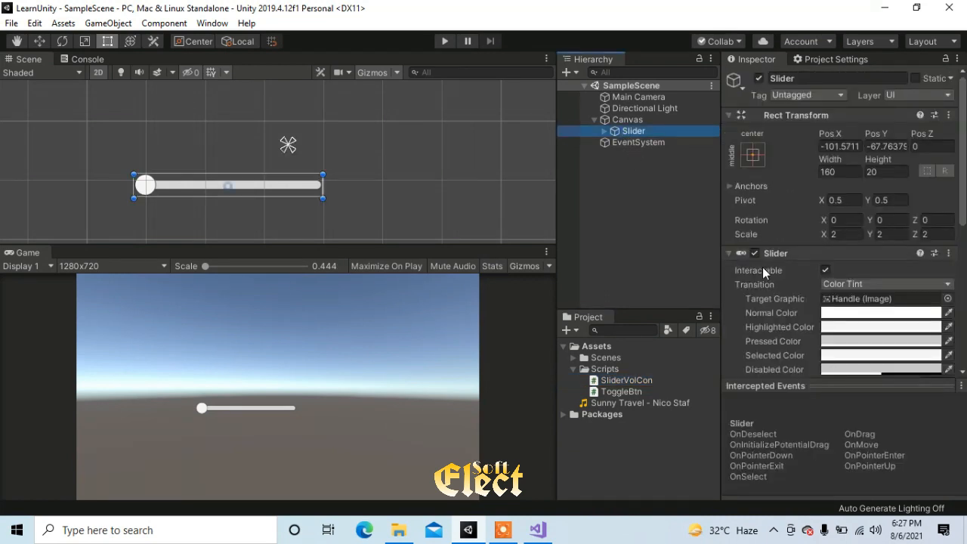
pyautogui.scroll(-5, 763, 267)
pyautogui.click(640, 120)
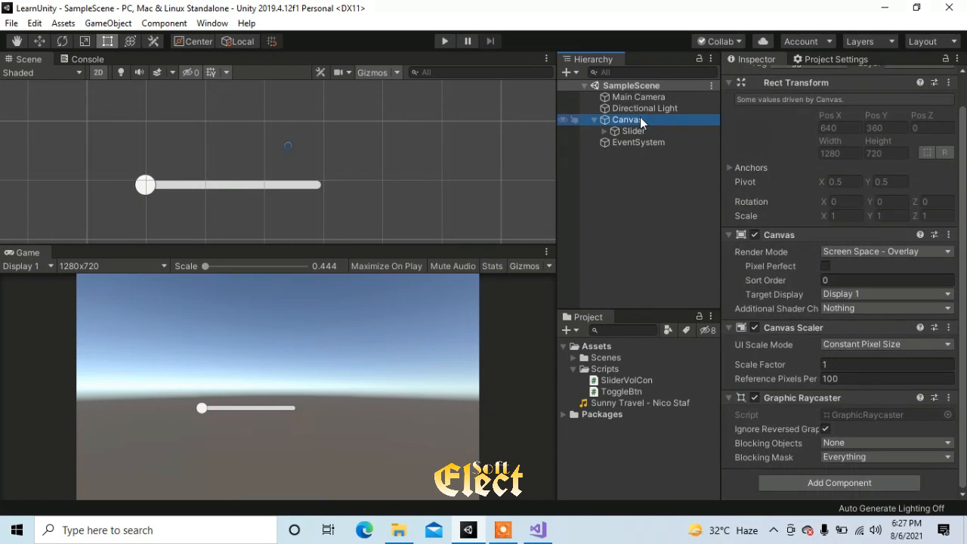
pyautogui.click(657, 131)
pyautogui.scroll(-5, 853, 257)
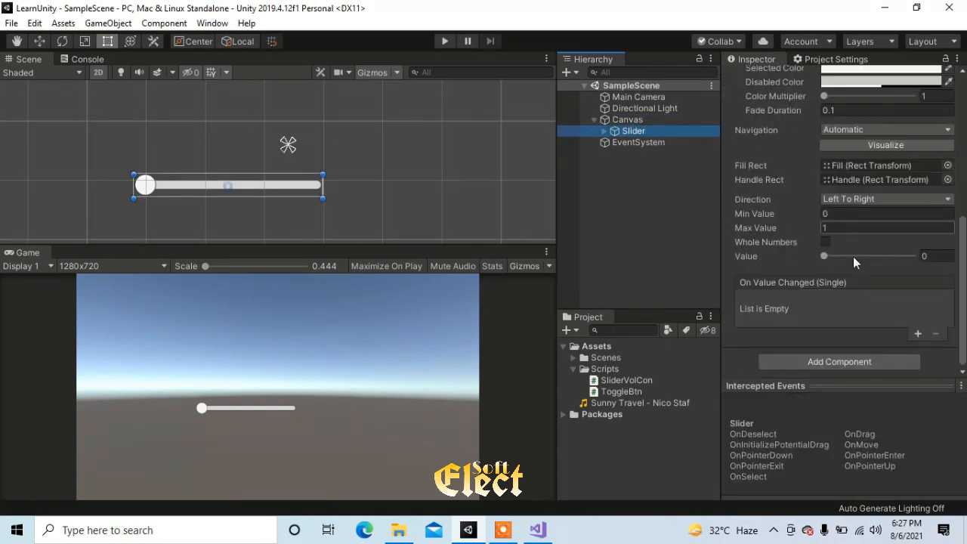
pyautogui.scroll(-1, 841, 361)
pyautogui.click(839, 360)
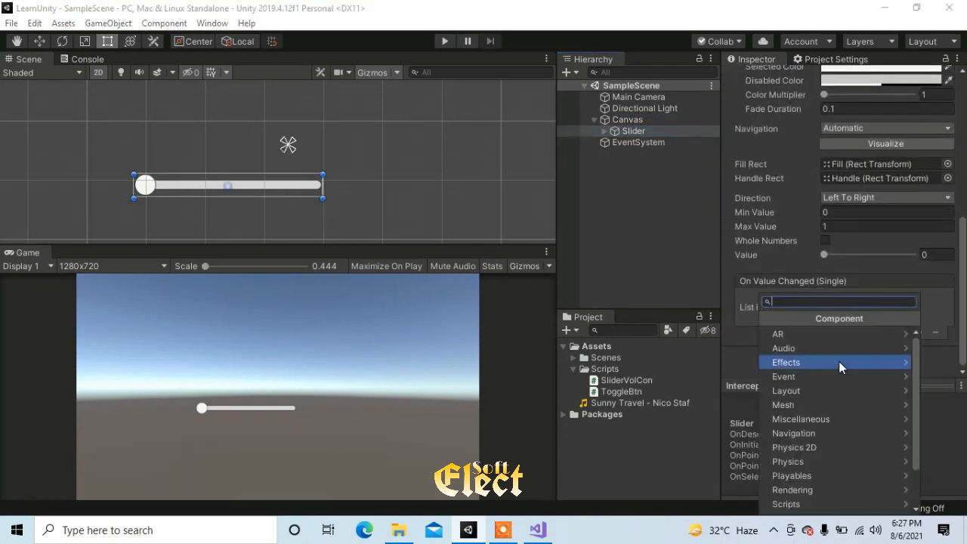
pyautogui.write('aud')
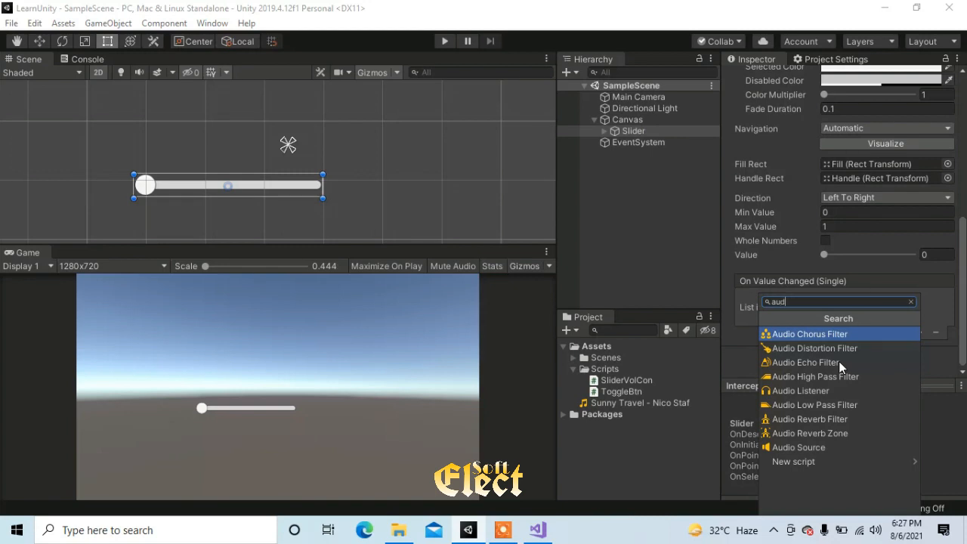
pyautogui.press('Down')
pyautogui.press('Down')
pyautogui.press('Down')
pyautogui.press('Down')
pyautogui.press('Down')
pyautogui.press('Down')
pyautogui.press('Down')
pyautogui.press('Down')
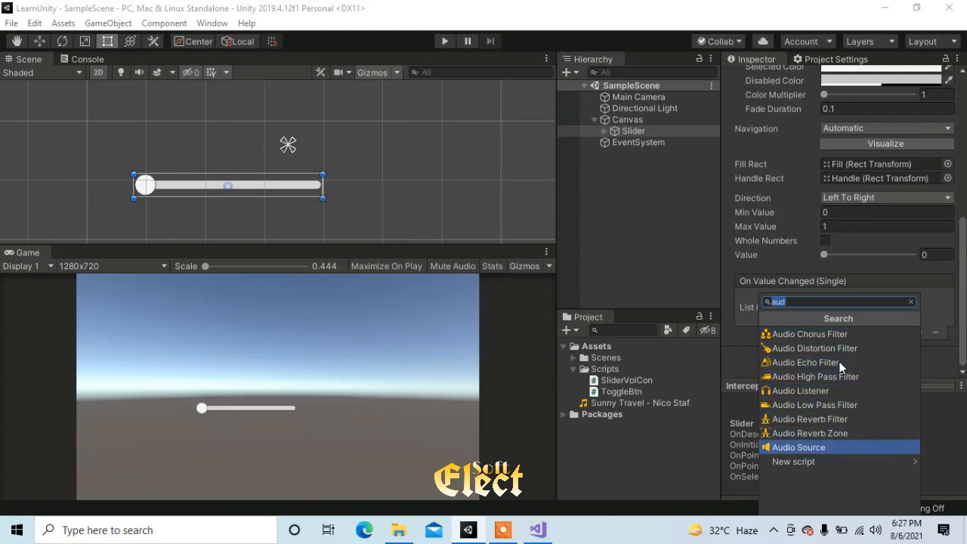
pyautogui.press('Return')
# Assign the Sunny Travel - Nico Staf clip as the AudioClip of the Slider's Audio Source.
pyautogui.scroll(-5, 831, 343)
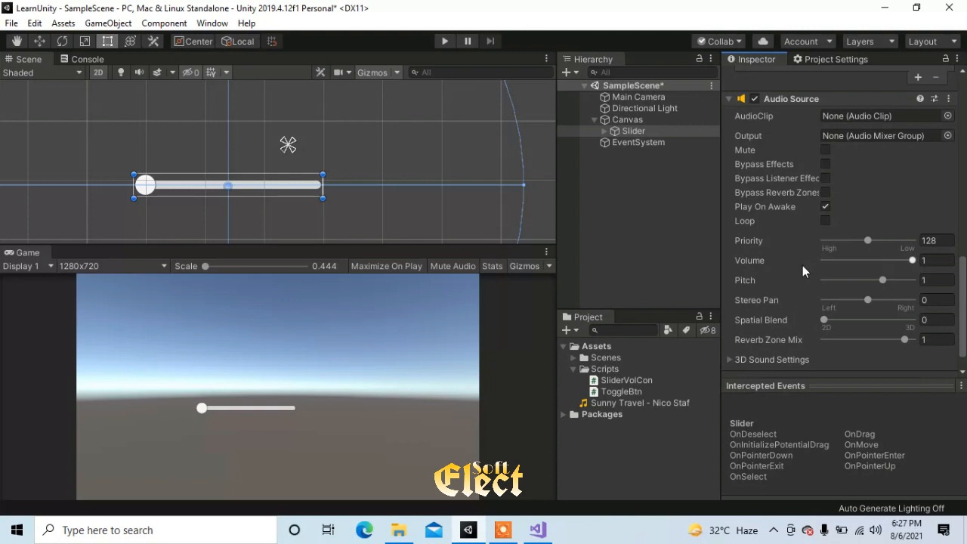
pyautogui.scroll(-1, 828, 310)
pyautogui.scroll(9, 824, 280)
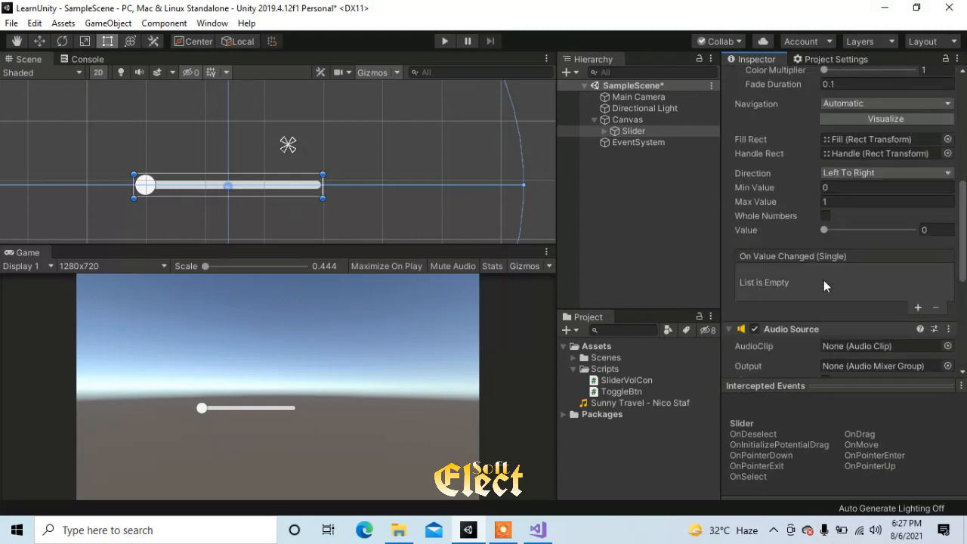
pyautogui.scroll(-5, 827, 346)
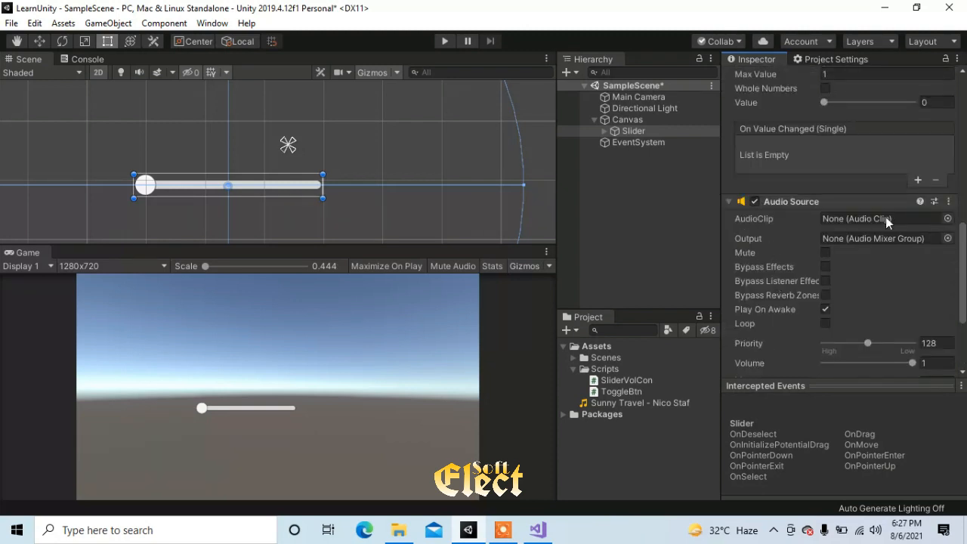
pyautogui.moveTo(656, 401); pyautogui.dragTo(837, 220)
# Try out the Volume setting of the Slider's Audio Source and leave it at 1.
pyautogui.scroll(-3, 792, 369)
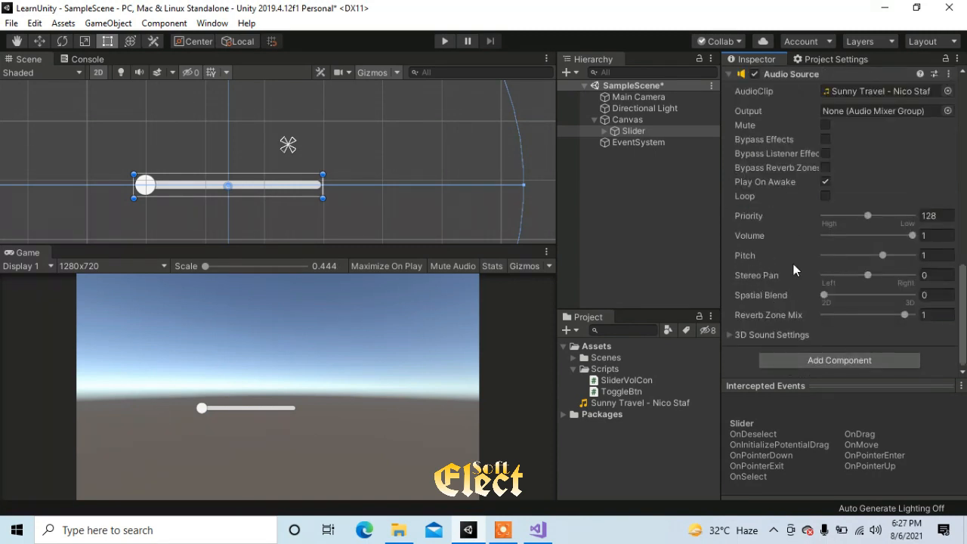
pyautogui.moveTo(910, 236); pyautogui.dragTo(932, 239)
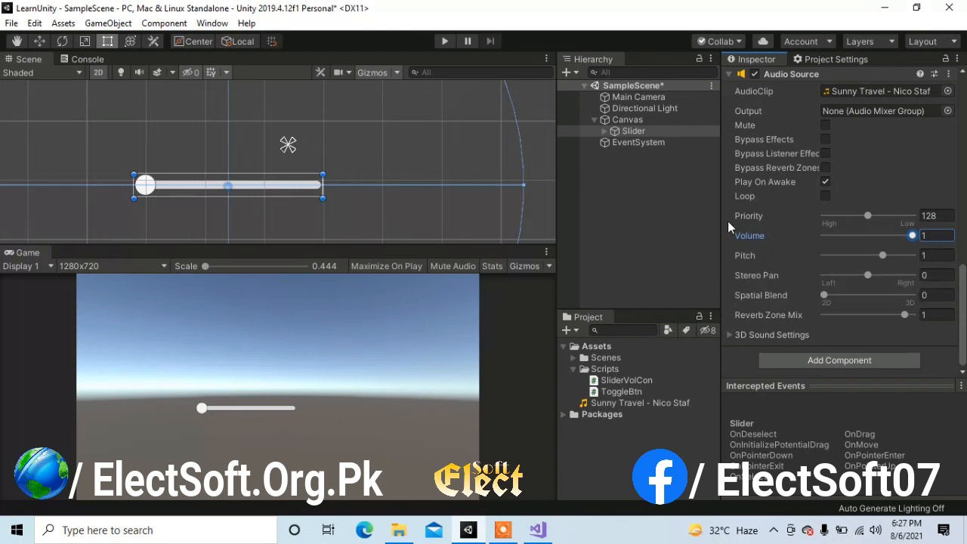
pyautogui.moveTo(883, 238); pyautogui.dragTo(917, 239)
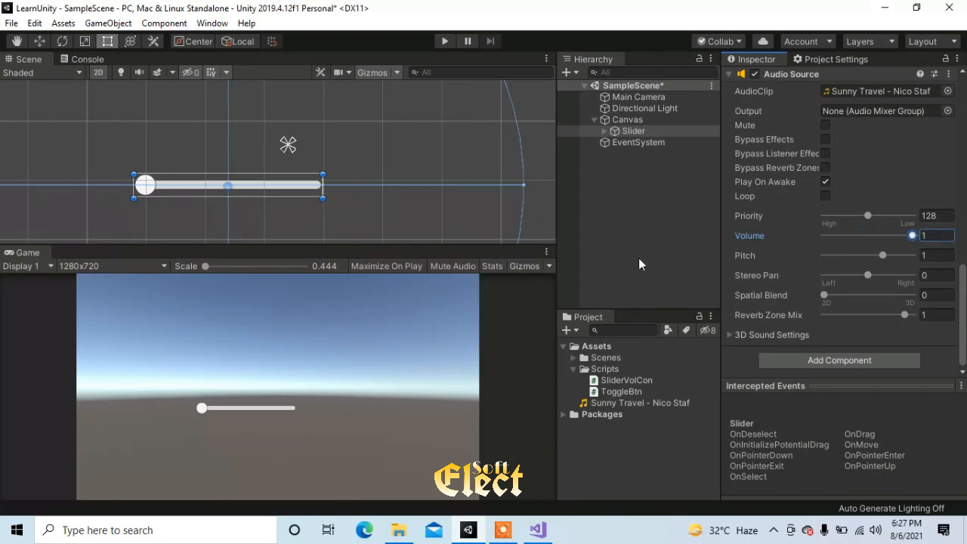
pyautogui.scroll(3, 799, 254)
pyautogui.scroll(-3, 799, 254)
# Examine the components of the Canvas and the Slider, including the Slider's Audio Source settings.
pyautogui.click(641, 223)
pyautogui.click(635, 130)
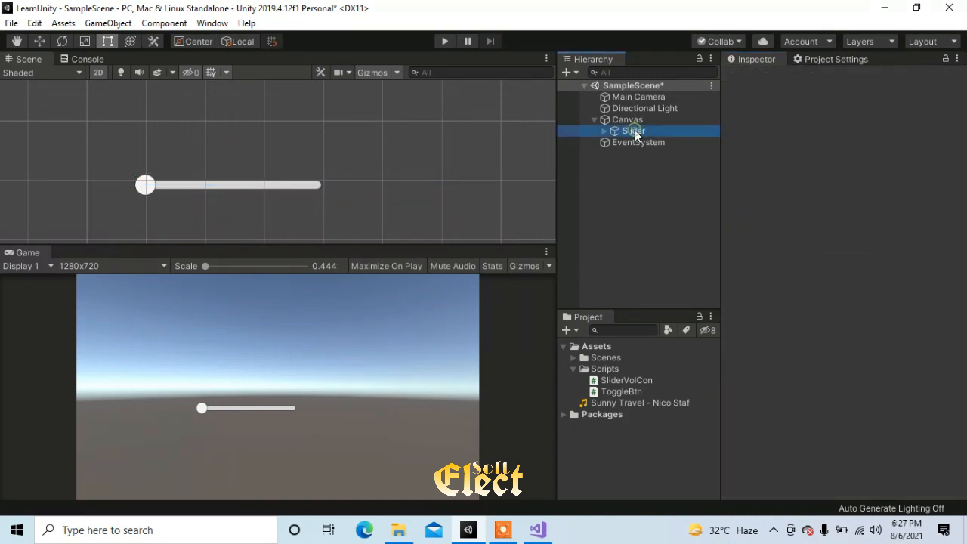
pyautogui.click(675, 224)
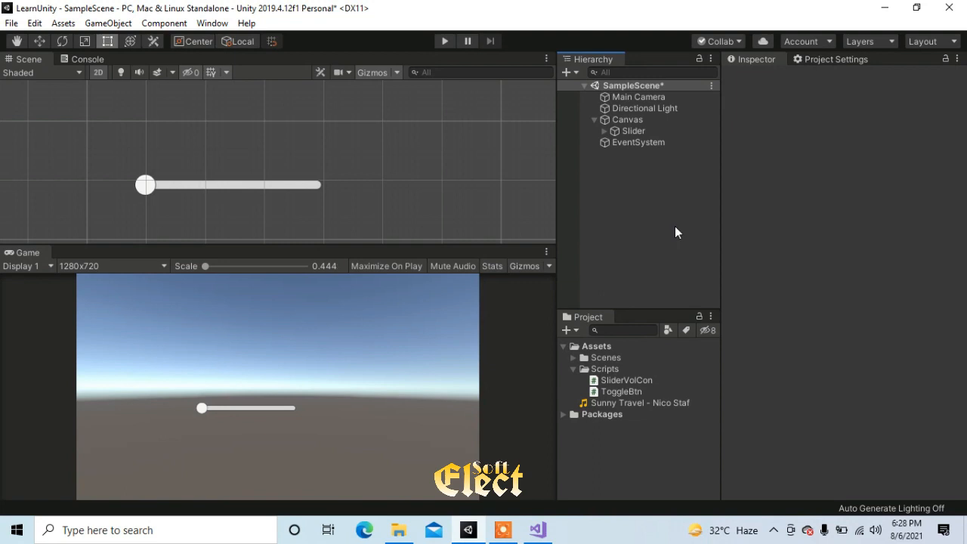
pyautogui.click(628, 120)
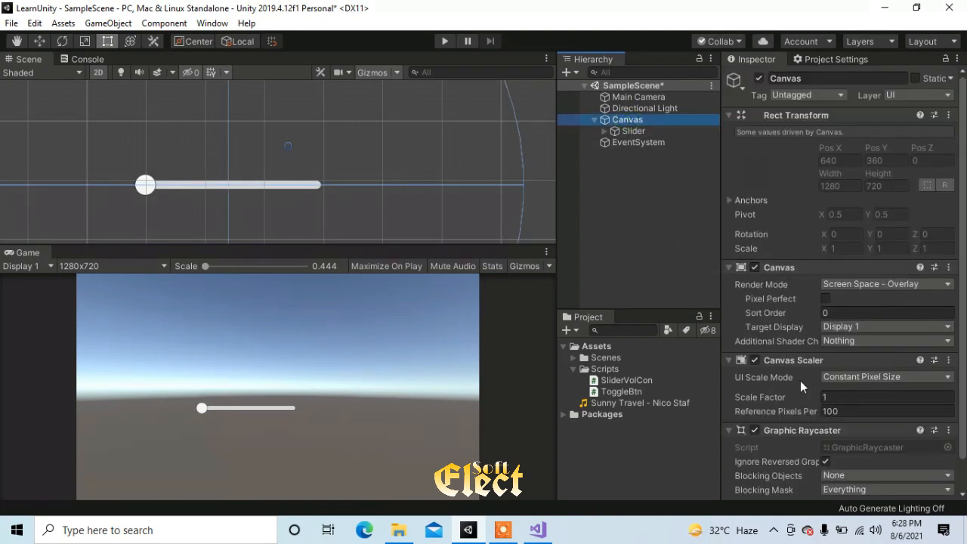
pyautogui.scroll(-1, 800, 381)
pyautogui.click(628, 131)
pyautogui.scroll(-5, 801, 301)
pyautogui.scroll(-1, 800, 302)
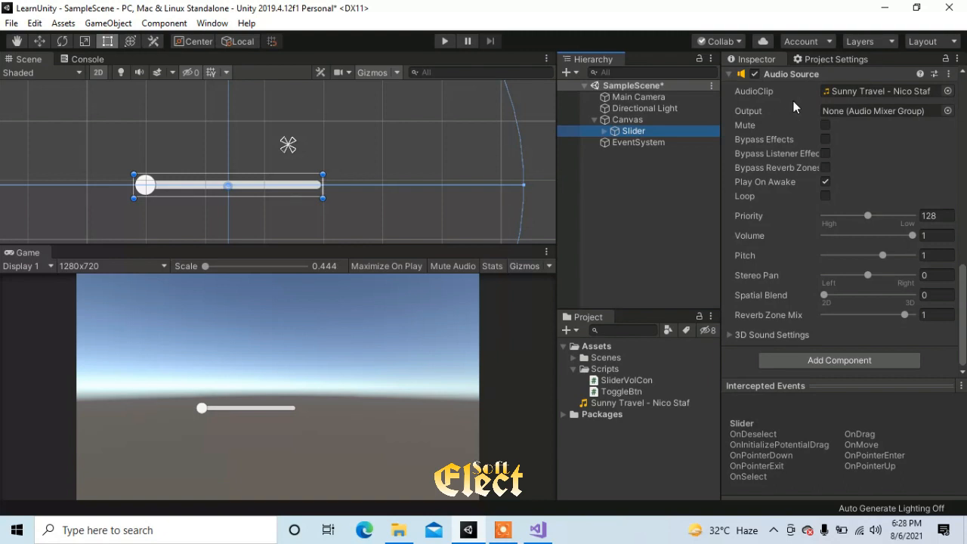
pyautogui.click(614, 209)
# Switch to Visual Studio and add the directive using UnityEngine.UI; below using UnityEngine; in the SliderVolCon script.
pyautogui.click(537, 530)
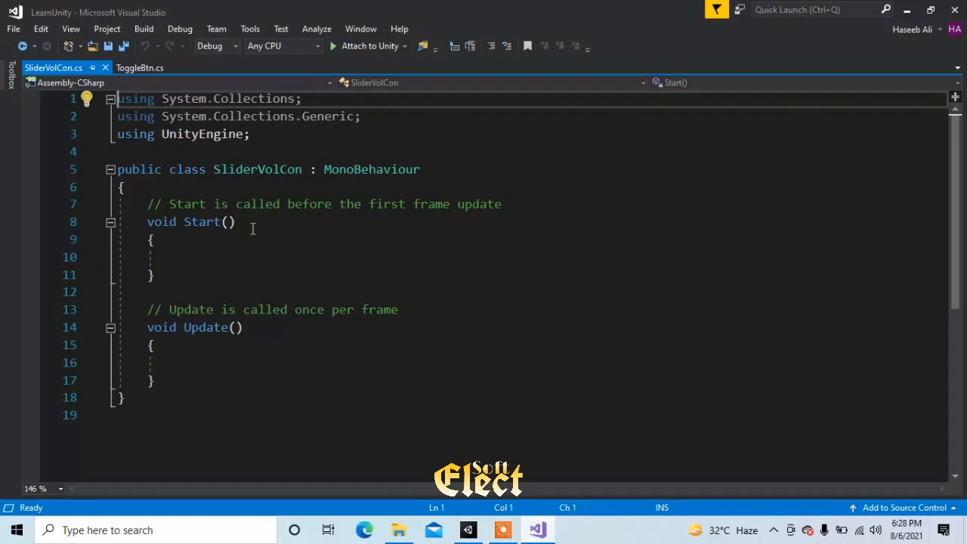
pyautogui.click(261, 137)
pyautogui.press('Return')
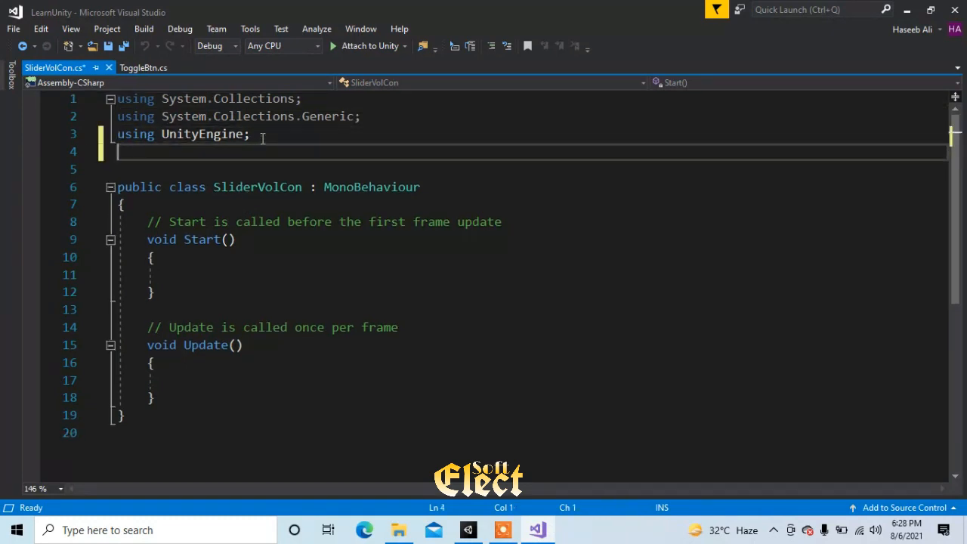
pyautogui.write('us')
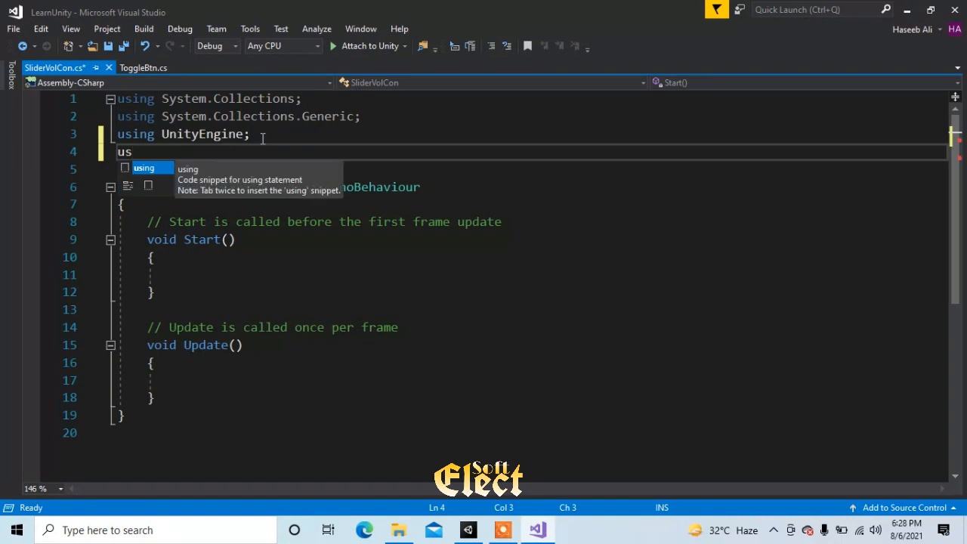
pyautogui.press('Tab')
pyautogui.write('unit')
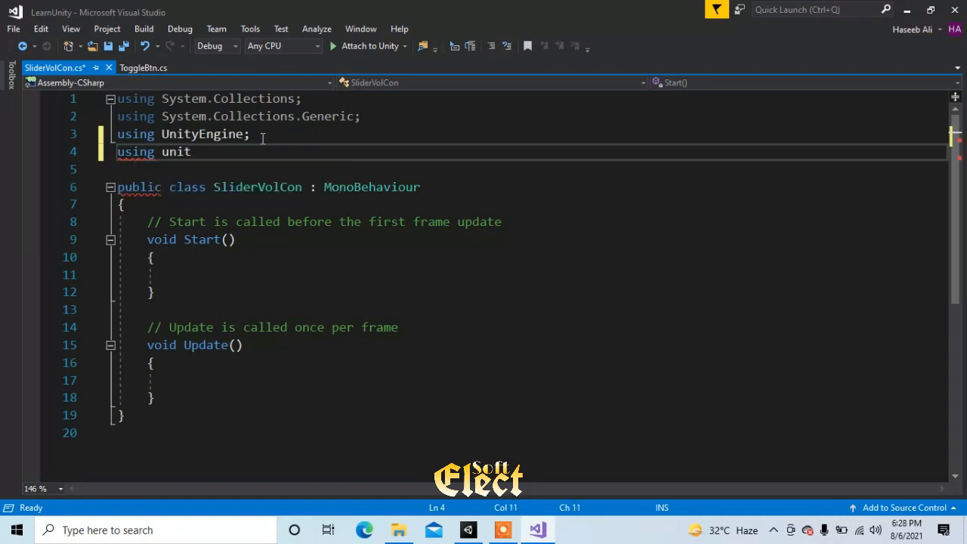
pyautogui.press('Down')
pyautogui.press('Down')
pyautogui.press('Down')
pyautogui.press('Tab')
pyautogui.write('.ui')
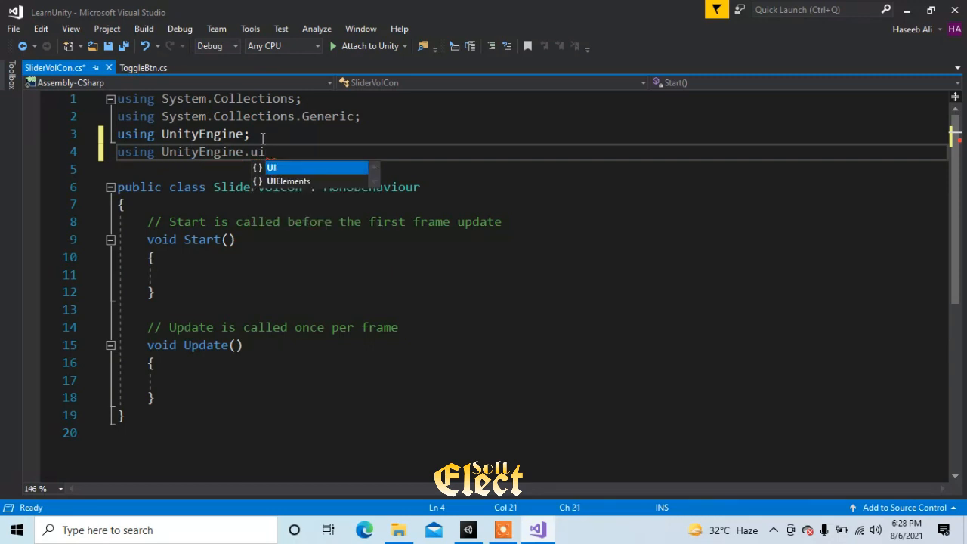
pyautogui.press('Tab')
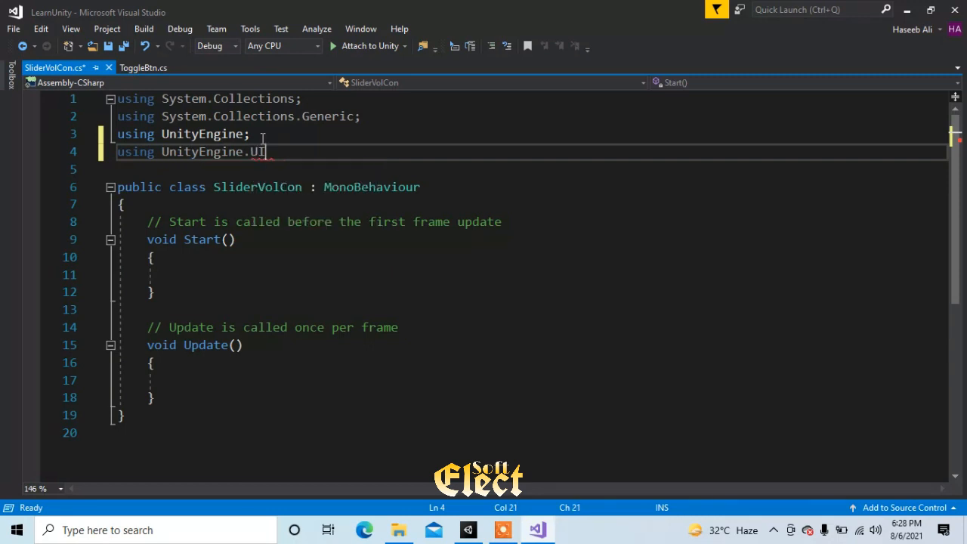
pyautogui.write(';')
# Declare a public Slider variable named slider at the beginning of the SliderVolCon class.
pyautogui.click(176, 204)
pyautogui.press('Return')
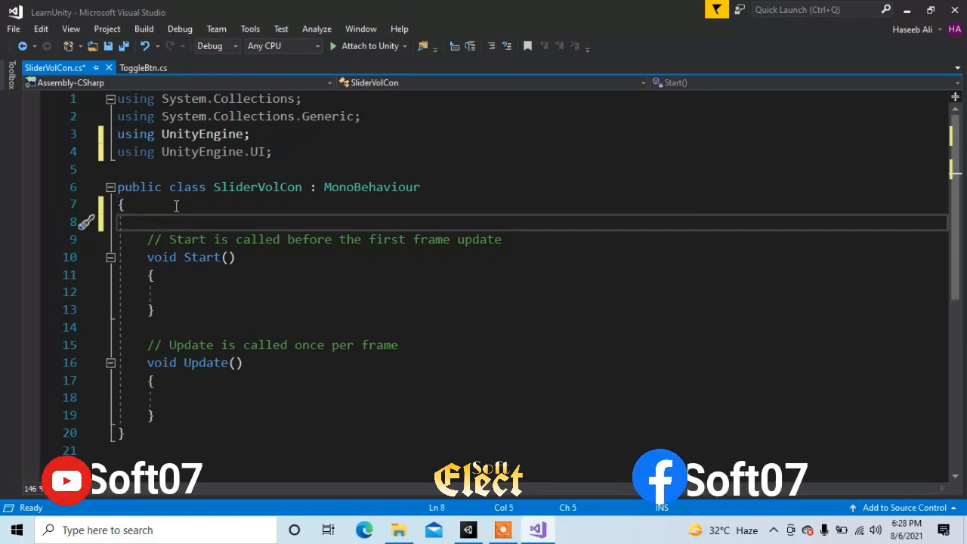
pyautogui.write('public ')
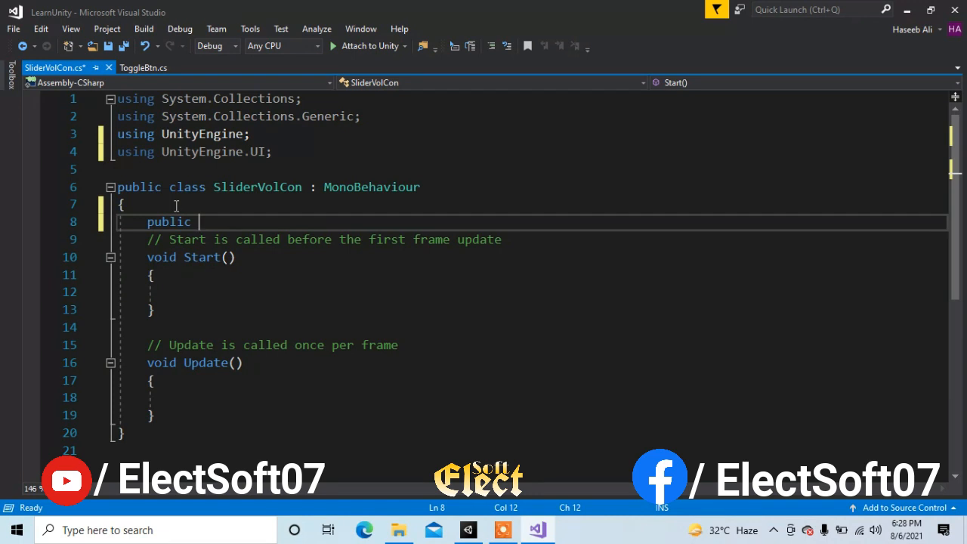
pyautogui.write('s')
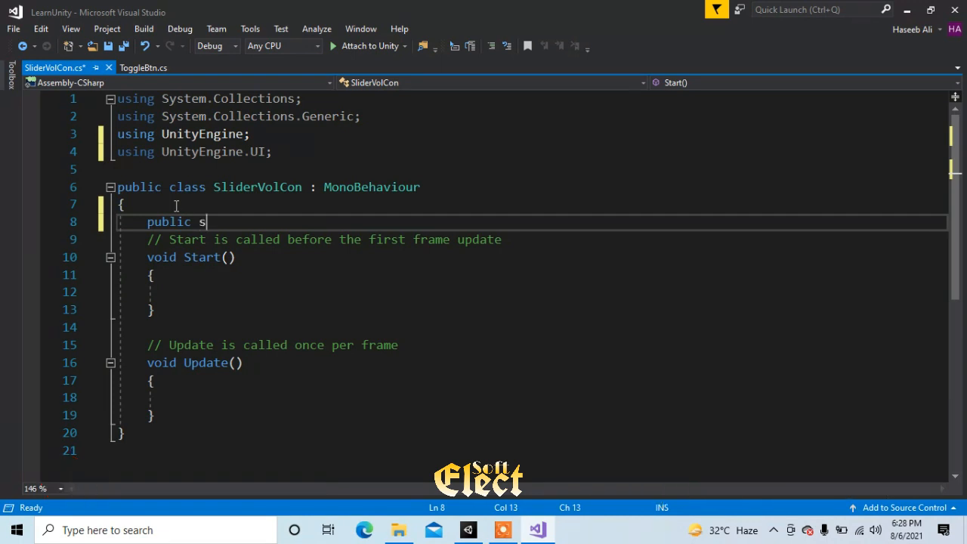
pyautogui.write('lid')
pyautogui.press('Tab')
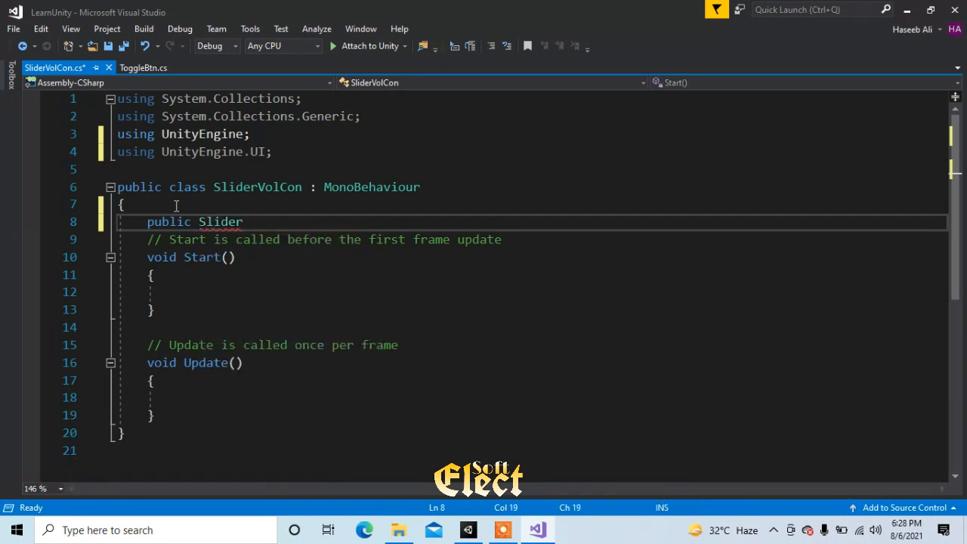
pyautogui.write('s')
pyautogui.press('Tab')
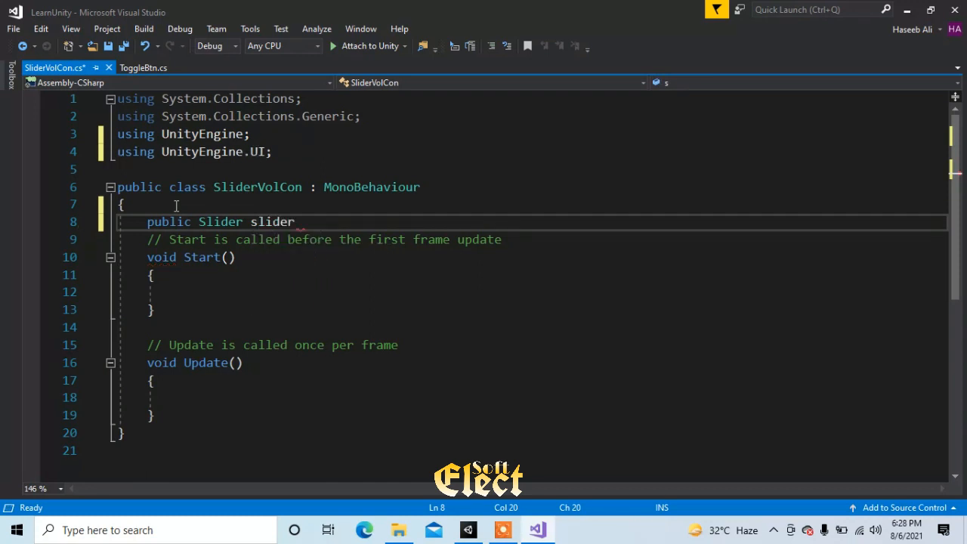
pyautogui.write(';')
# Declare a public AudioSource variable named audioSource below the slider variable.
pyautogui.press('Return')
pyautogui.write('pub')
pyautogui.press('Escape')
pyautogui.write('lic aud')
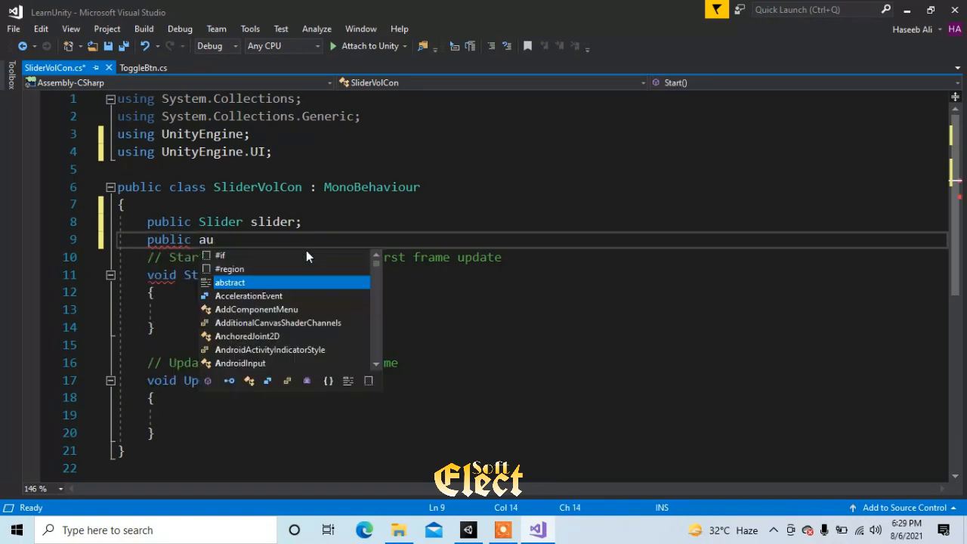
pyautogui.press('Down')
pyautogui.press('Down')
pyautogui.press('Down')
pyautogui.press('Down')
pyautogui.press('Down')
pyautogui.press('Down')
pyautogui.press('Up')
pyautogui.press('Up')
pyautogui.press('Up')
pyautogui.write('ios')
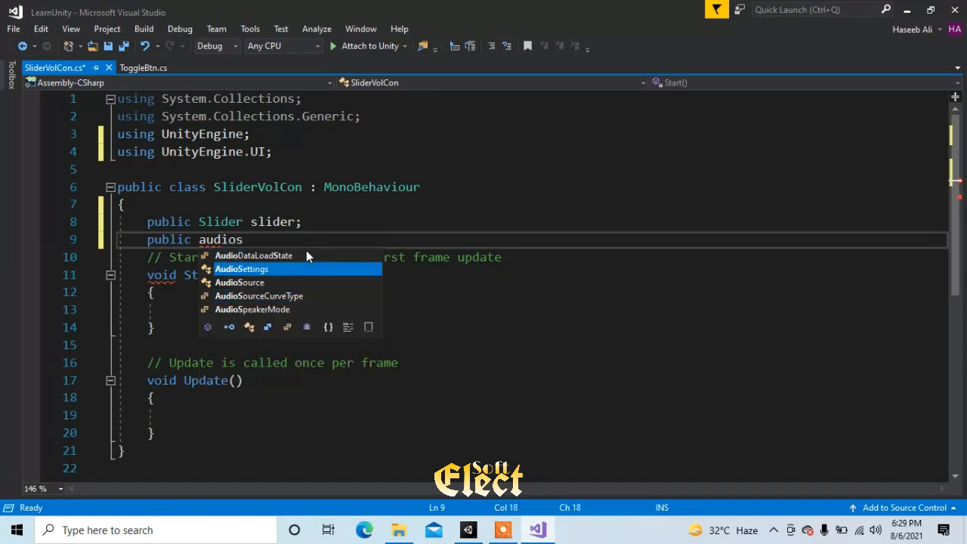
pyautogui.press('Down')
pyautogui.press('Tab')
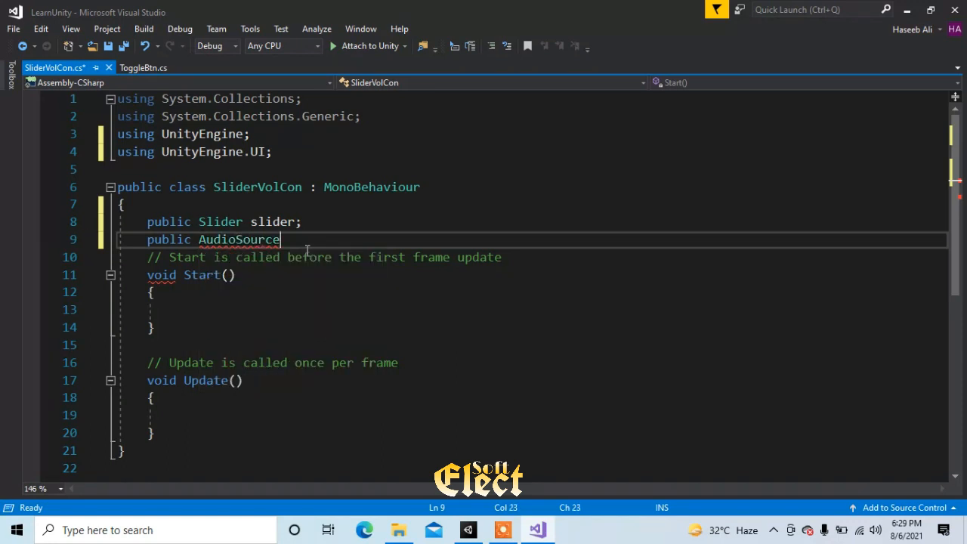
pyautogui.write('a')
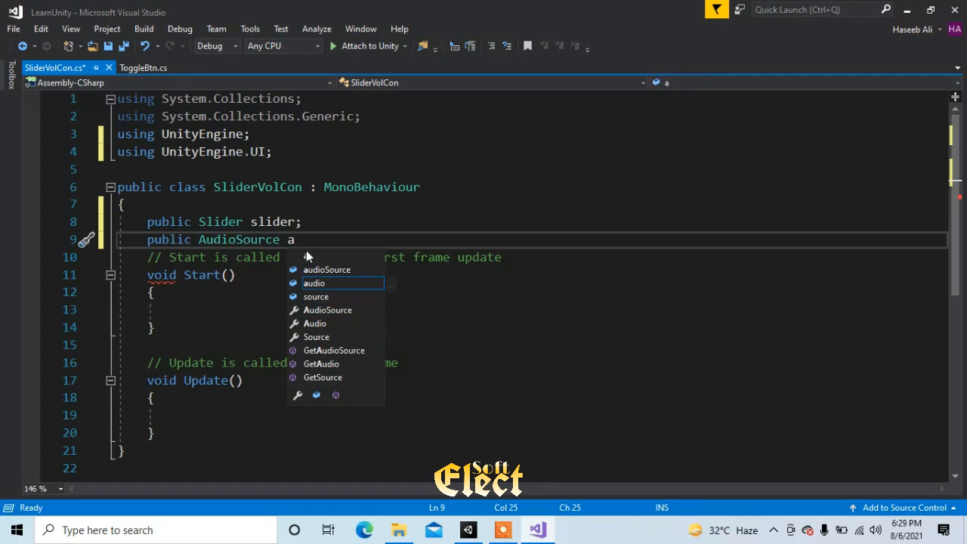
pyautogui.press('Up')
pyautogui.press('Tab')
pyautogui.write(';')
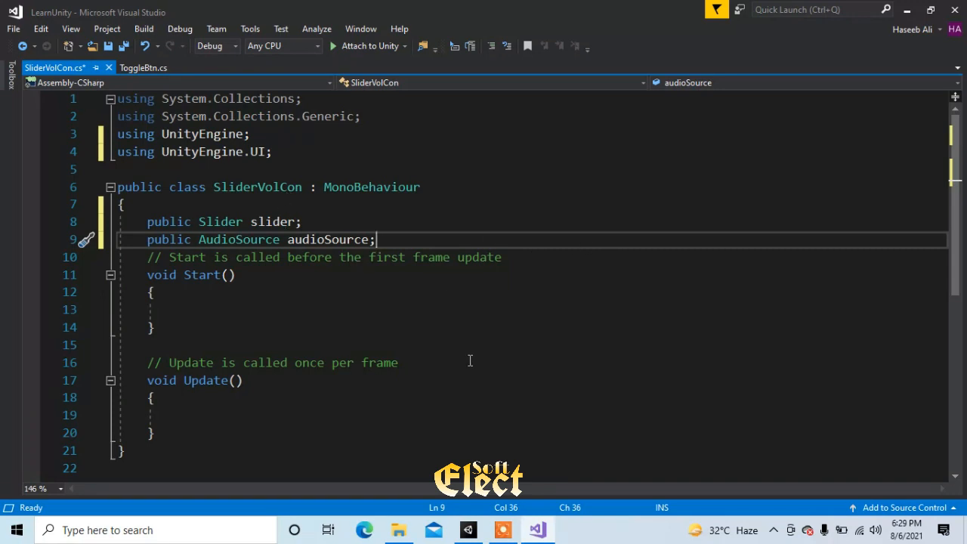
# Add the statement audioSource.volume = slider.value; inside the Update method and save the SliderVolCon script.
pyautogui.scroll(-2, 454, 355)
pyautogui.click(235, 308)
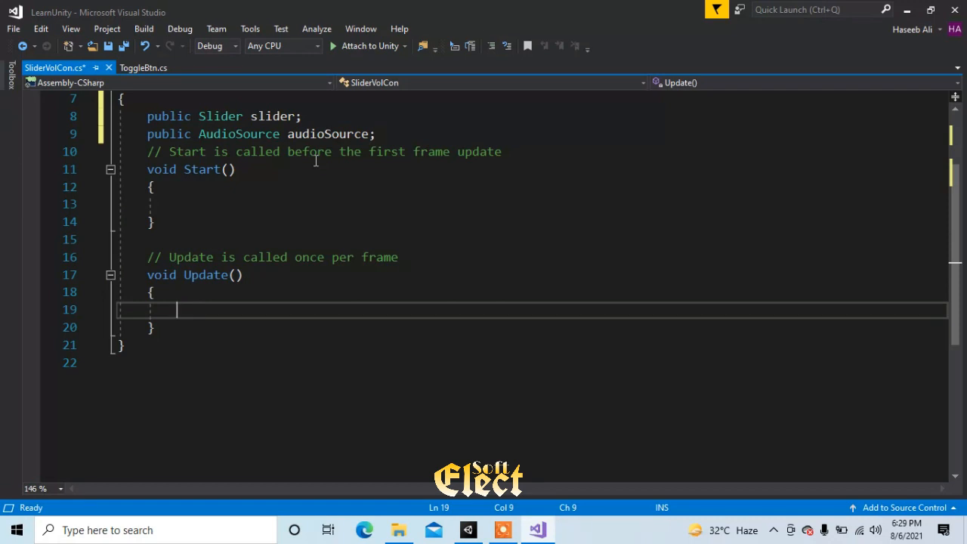
pyautogui.write('aud')
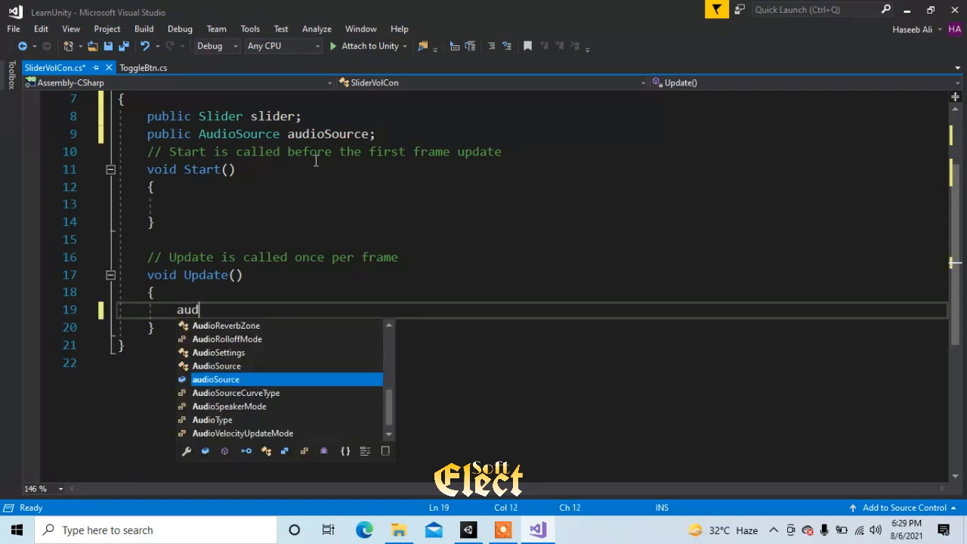
pyautogui.press('Tab')
pyautogui.write('.')
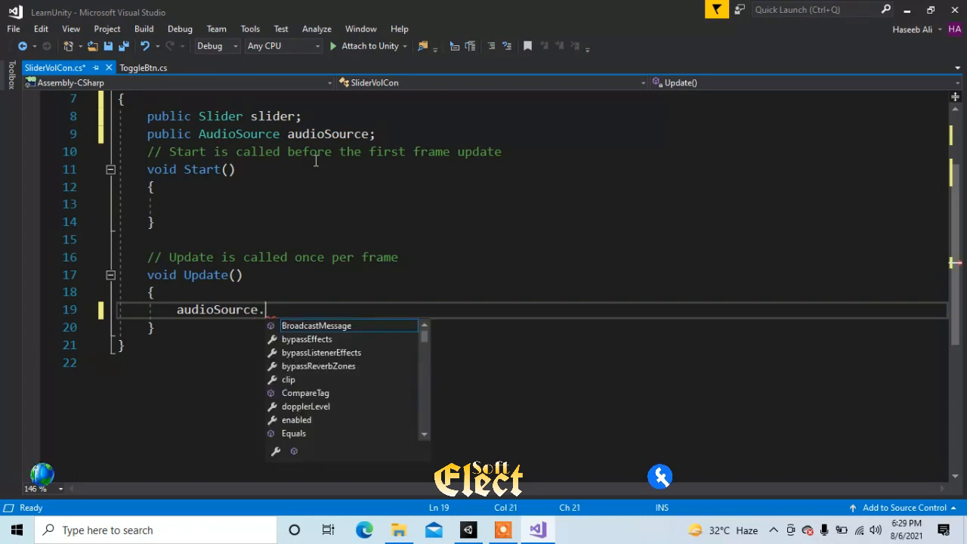
pyautogui.write('vo')
pyautogui.press('Tab')
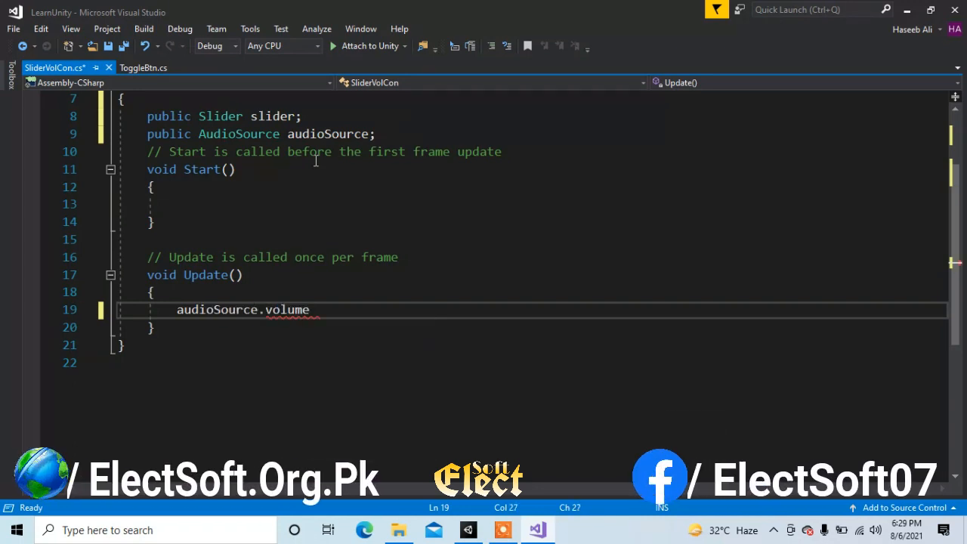
pyautogui.write('=')
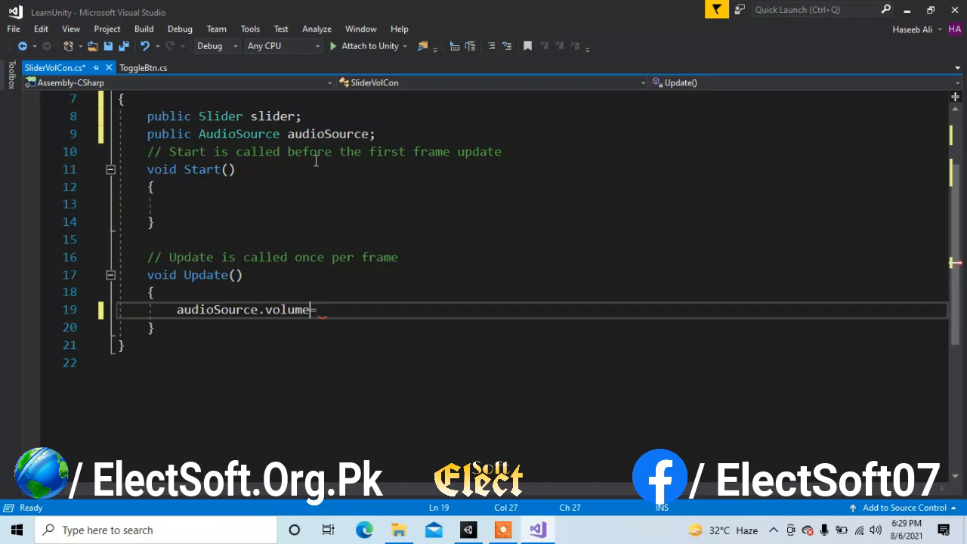
pyautogui.write('sli')
pyautogui.press('Tab')
pyautogui.write('.v')
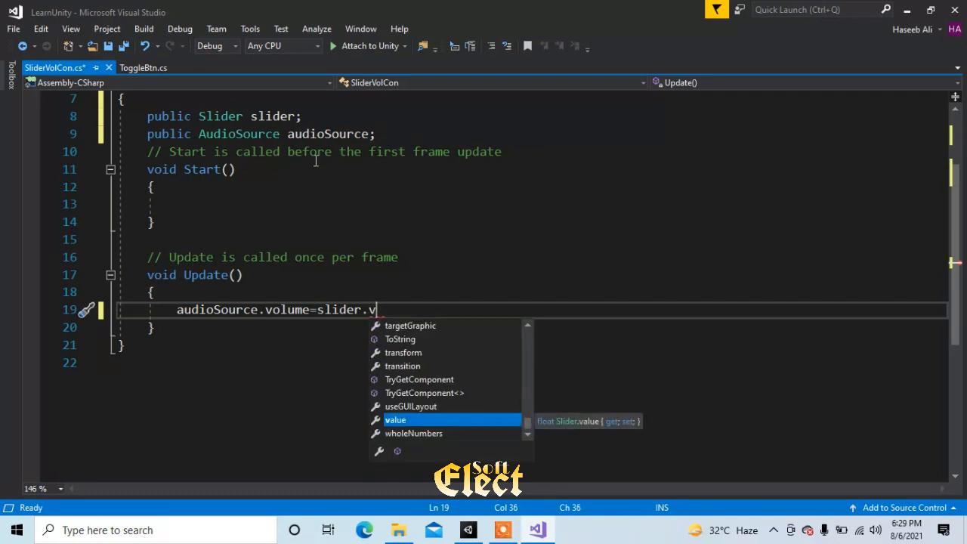
pyautogui.press('Tab')
pyautogui.write(';')
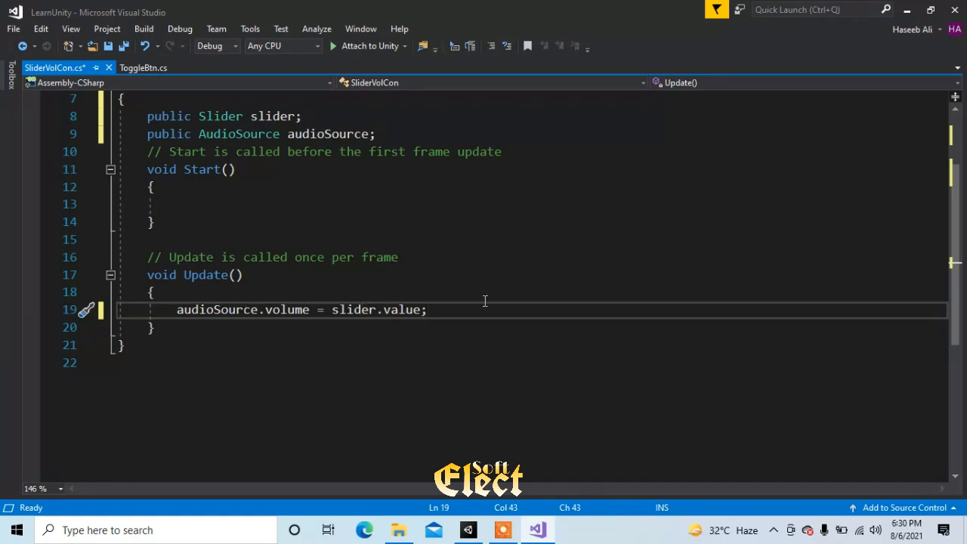
pyautogui.hotkey('ctrl', 's')
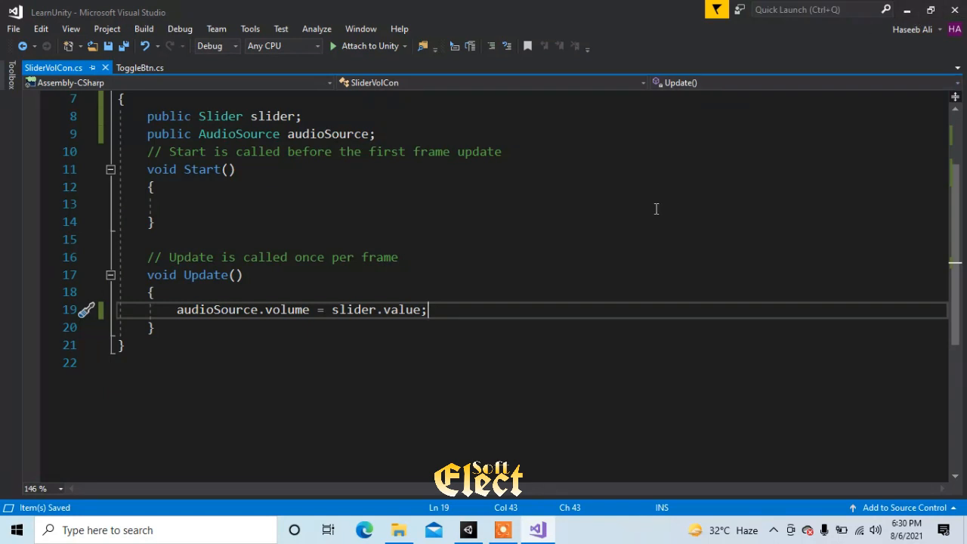
# Switch to Unity and attach the SliderVolCon script to the Slider object as a component.
pyautogui.click(907, 9)
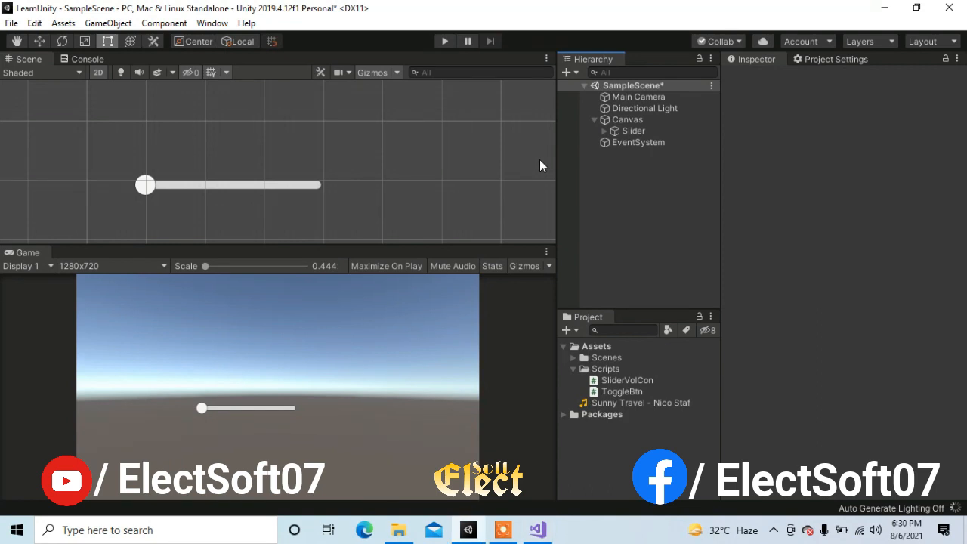
pyautogui.click(625, 380)
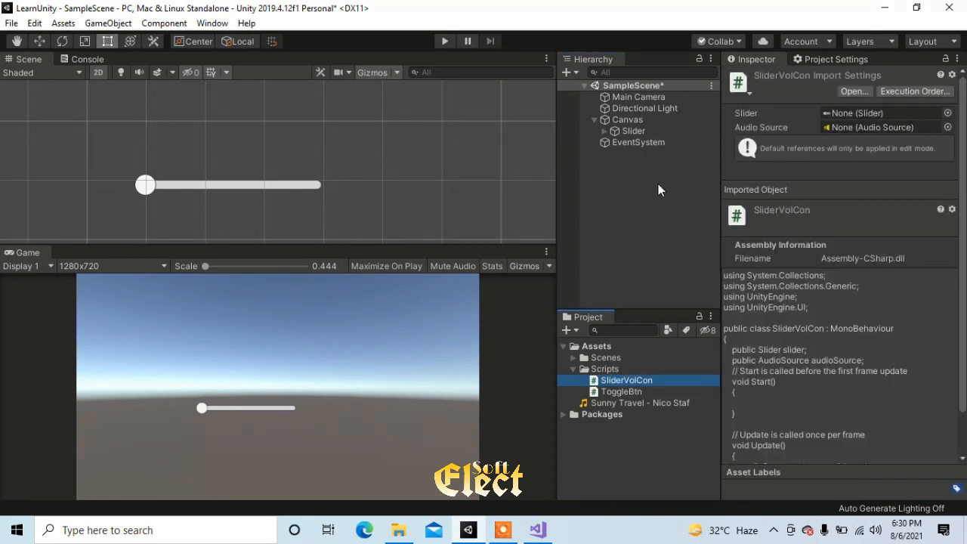
pyautogui.scroll(-3, 780, 377)
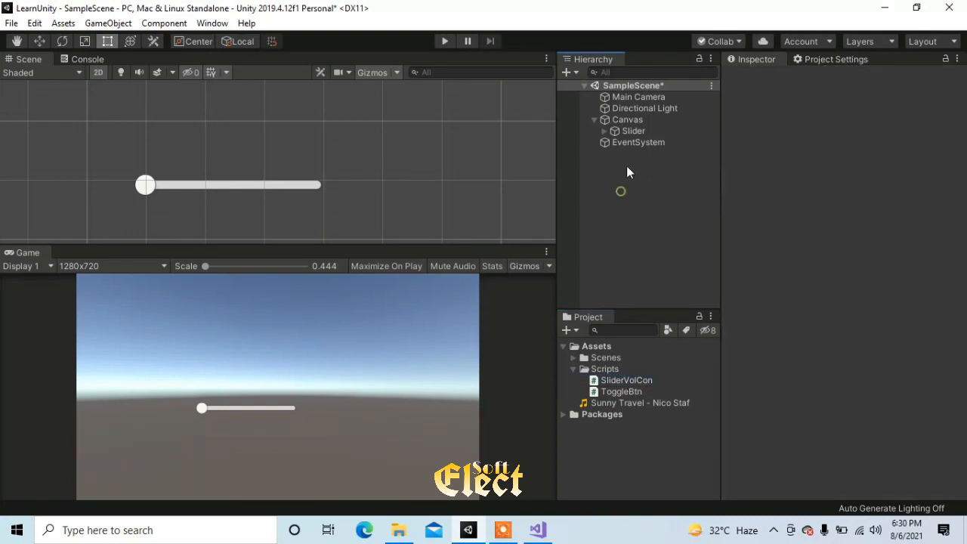
pyautogui.click(625, 132)
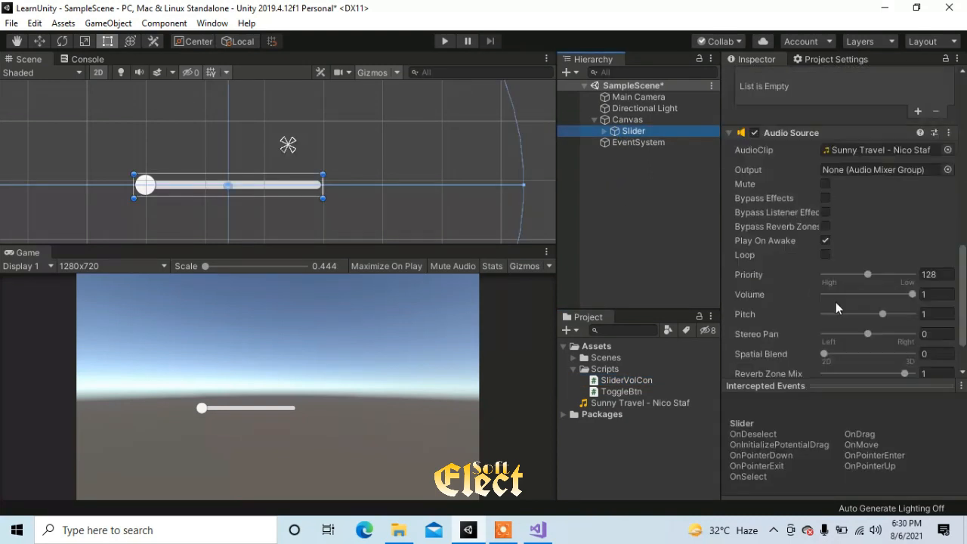
pyautogui.moveTo(627, 380); pyautogui.dragTo(848, 354)
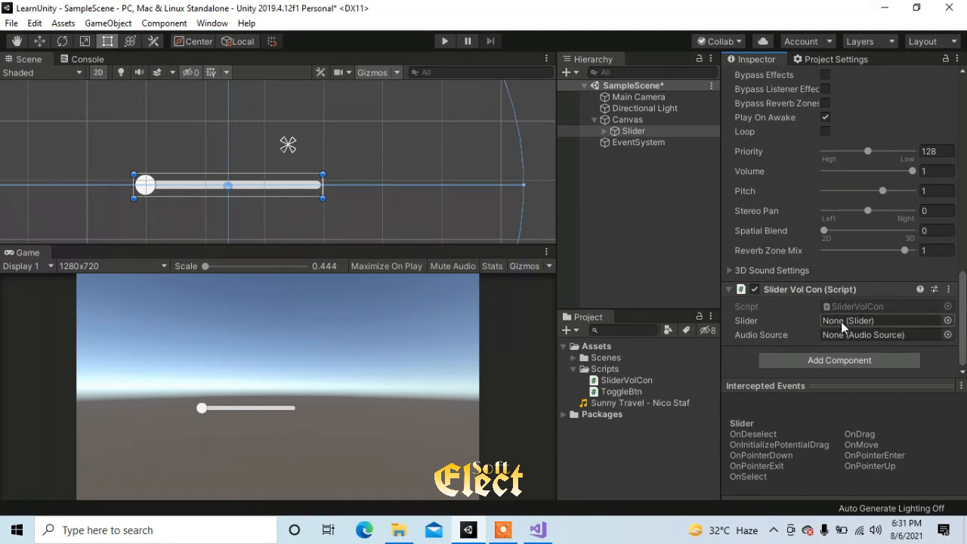
# Assign the Slider object to both the Slider and Audio Source fields of the Slider Vol Con script.
pyautogui.moveTo(636, 131); pyautogui.dragTo(852, 321)
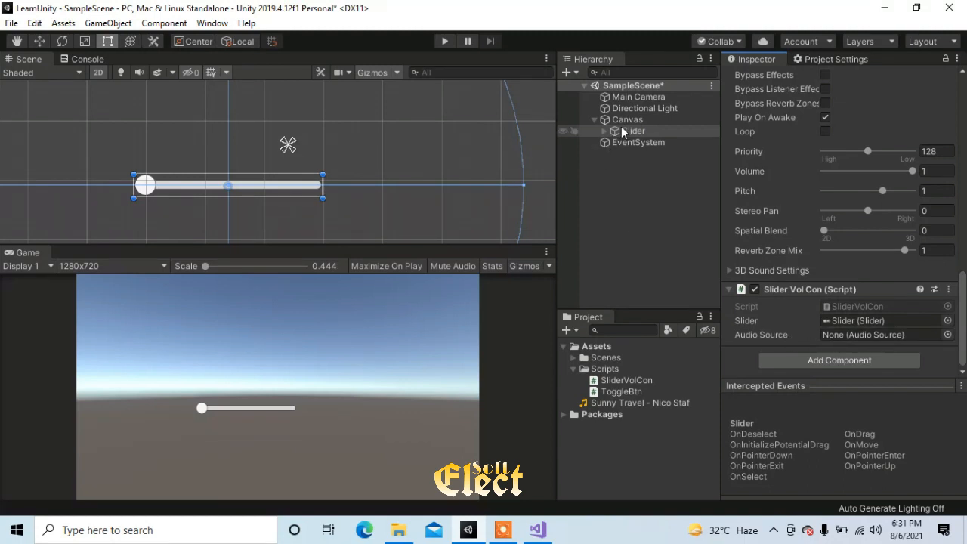
pyautogui.moveTo(625, 130); pyautogui.dragTo(841, 337)
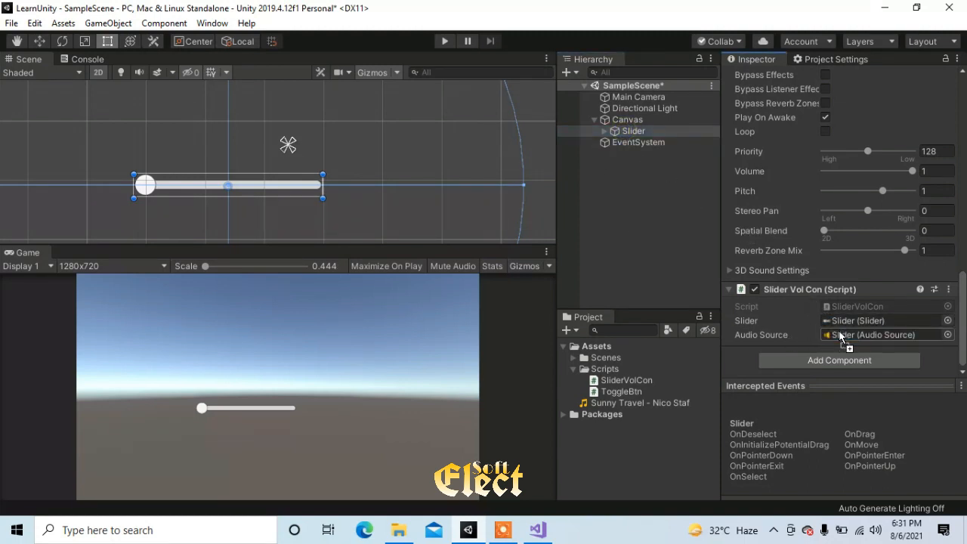
pyautogui.click(590, 230)
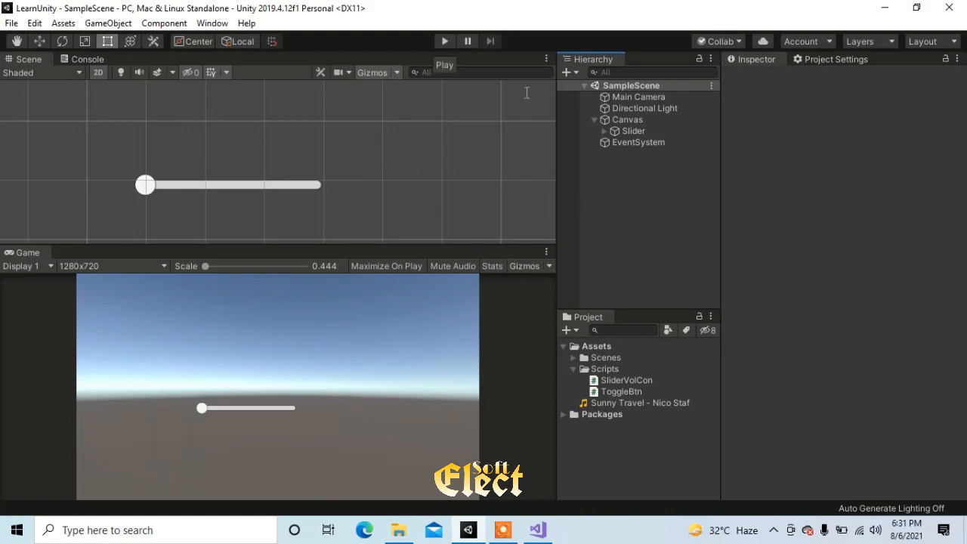
# Review the Slider object's Slider Vol Con script references and its Audio Source settings.
pyautogui.click(635, 131)
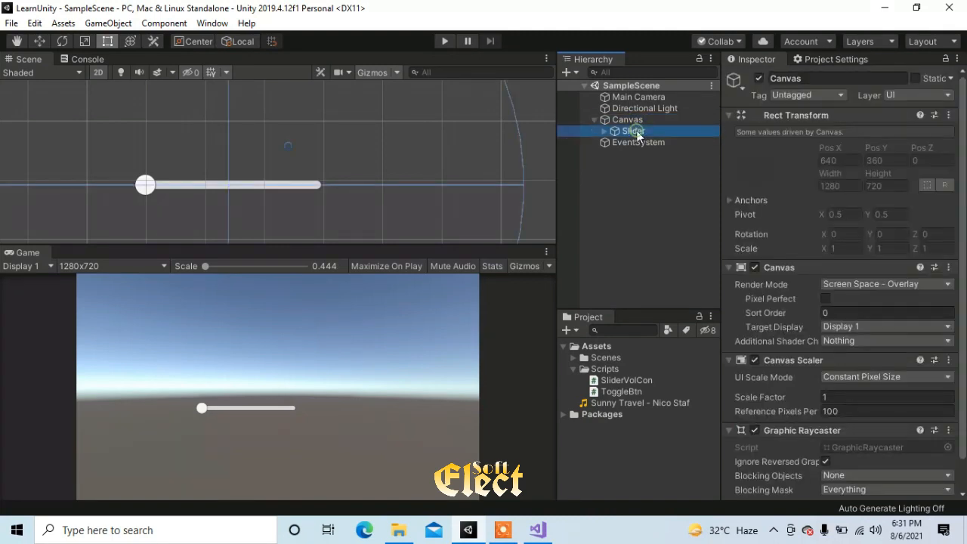
pyautogui.scroll(-10, 830, 310)
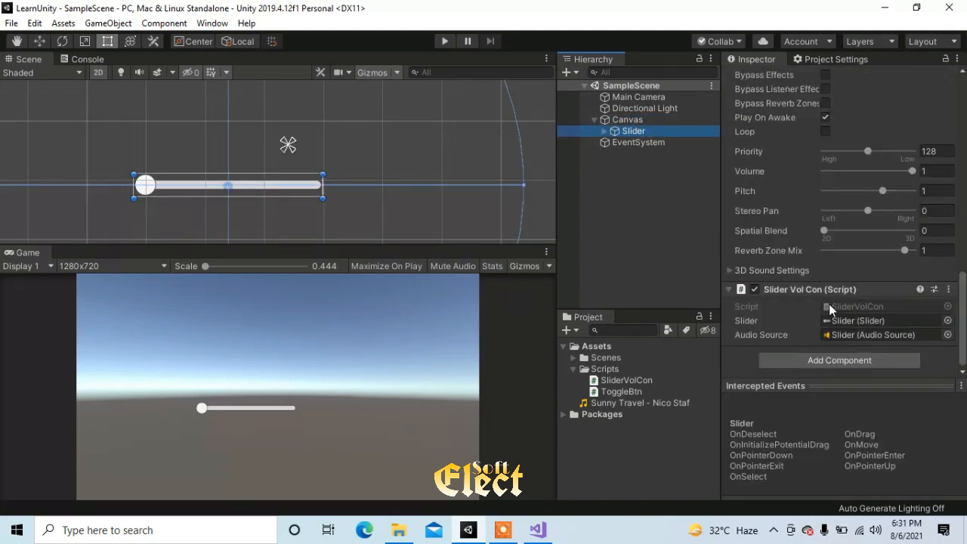
pyautogui.scroll(5, 829, 304)
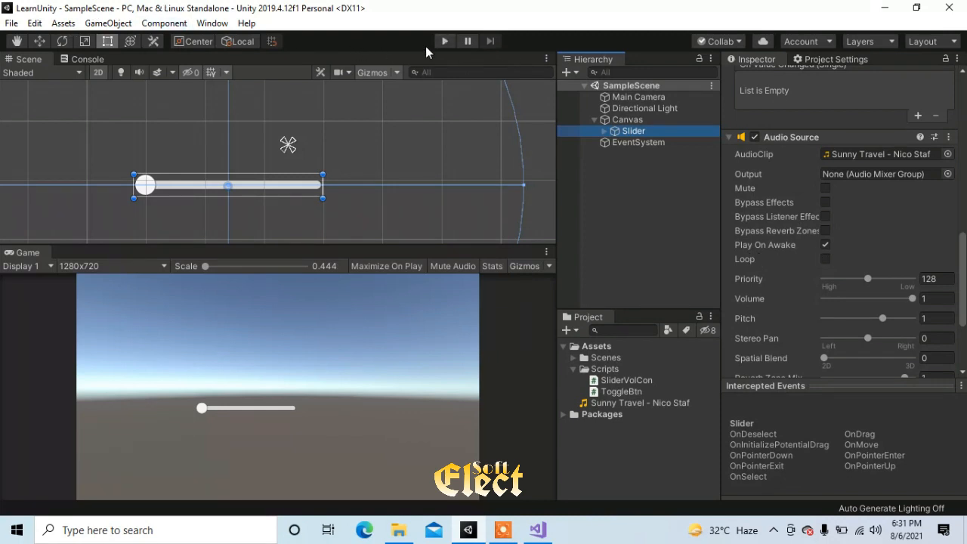
# Run the scene in Play mode and bring up the Slider object's Audio Source volume for monitoring.
pyautogui.click(676, 204)
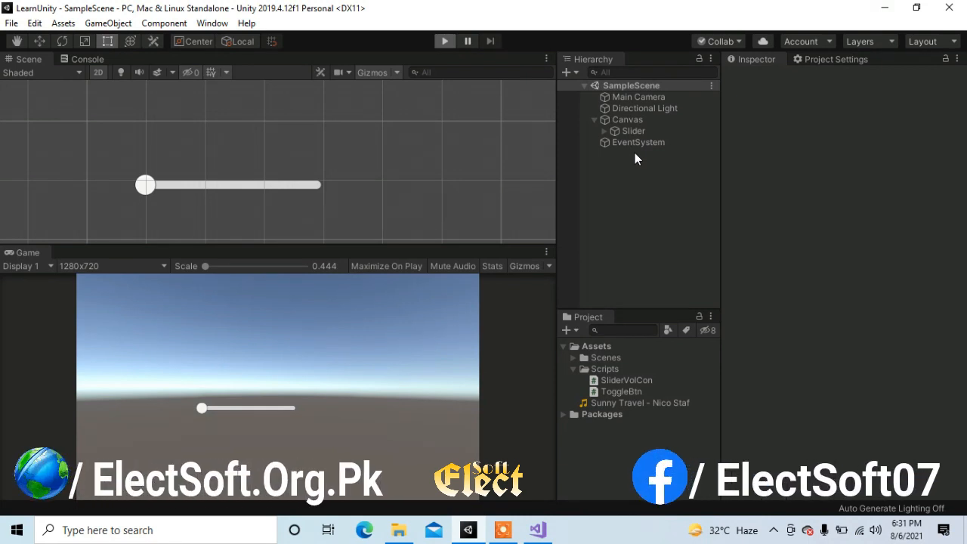
pyautogui.hotkey('ctrl', 'p')
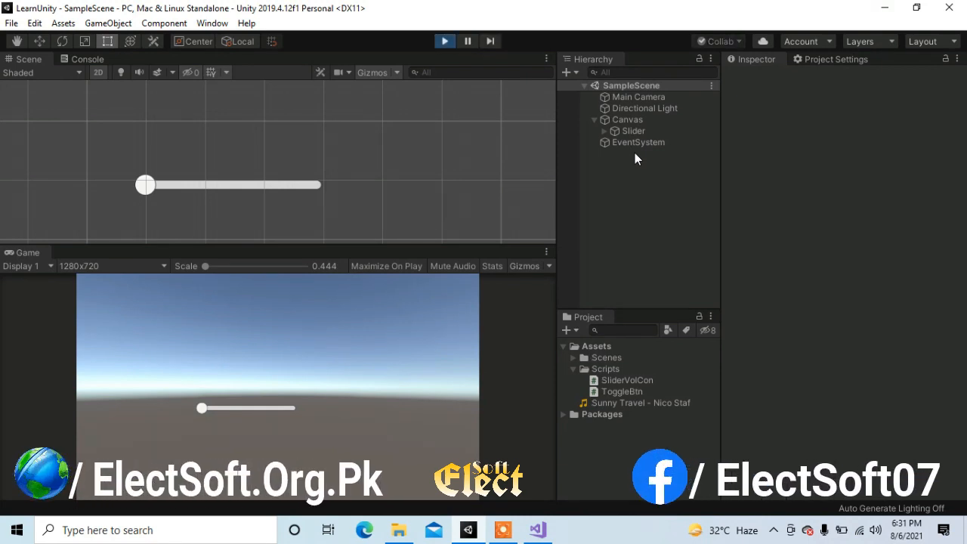
pyautogui.click(635, 133)
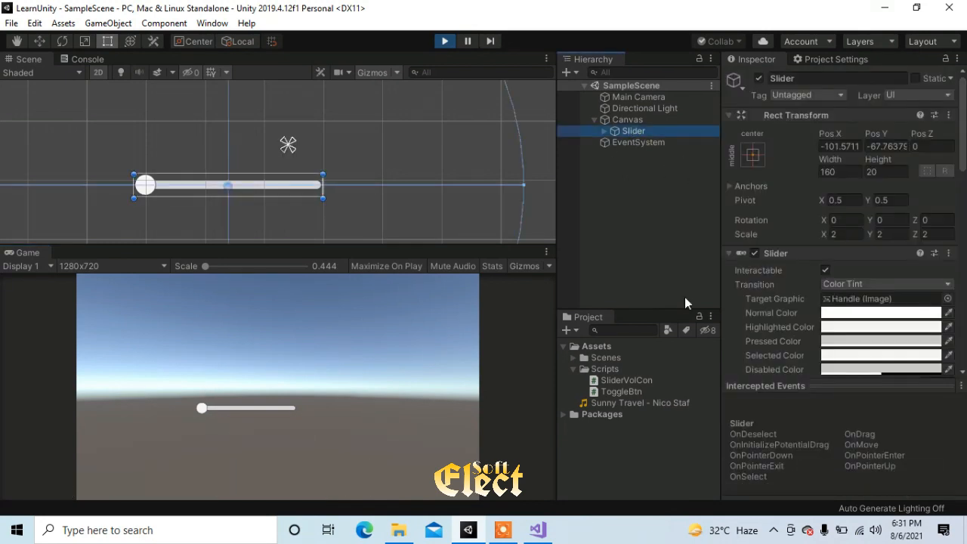
pyautogui.scroll(-3, 823, 273)
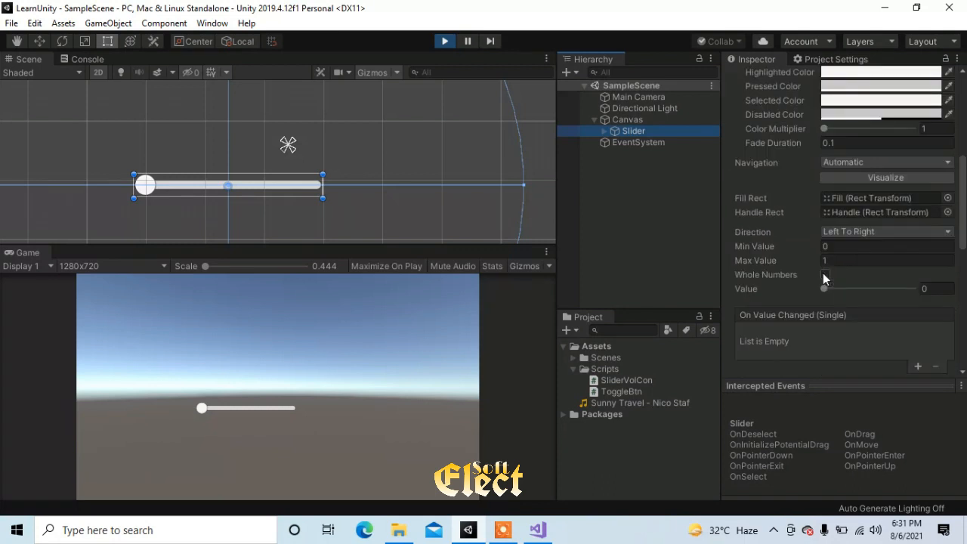
pyautogui.scroll(-5, 823, 273)
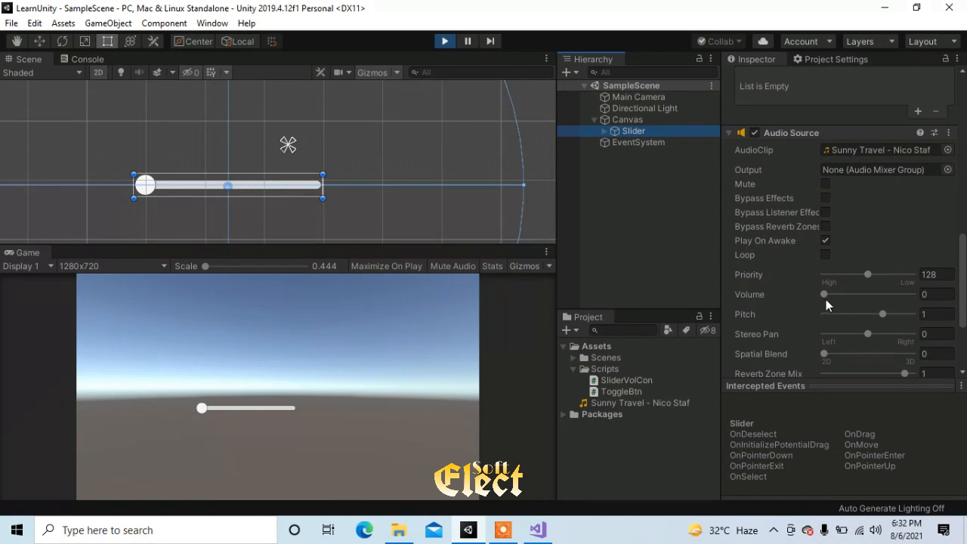
# Test the volume slider in the Game view by moving it to maximum, to about 0.31 and to about 0.47.
pyautogui.moveTo(200, 406); pyautogui.dragTo(302, 416)
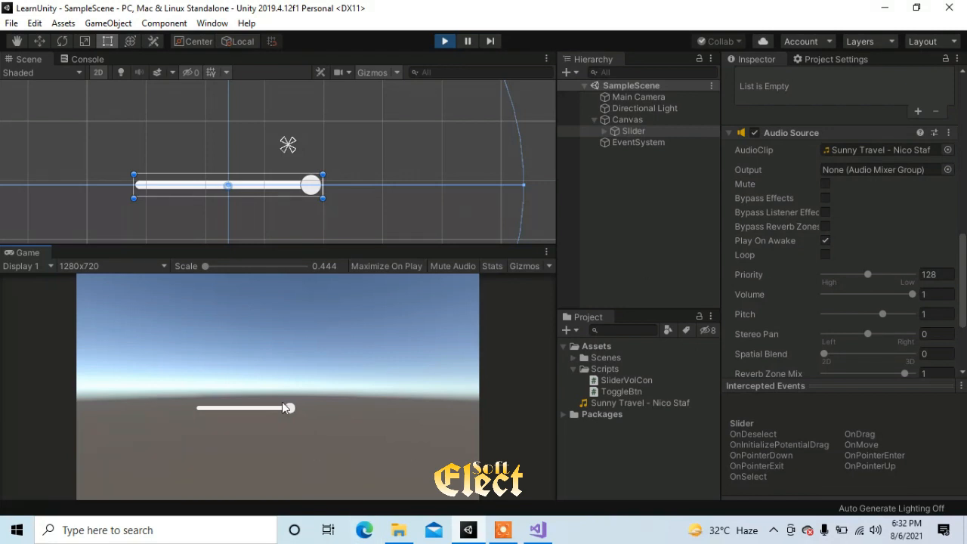
pyautogui.moveTo(266, 409); pyautogui.dragTo(229, 409)
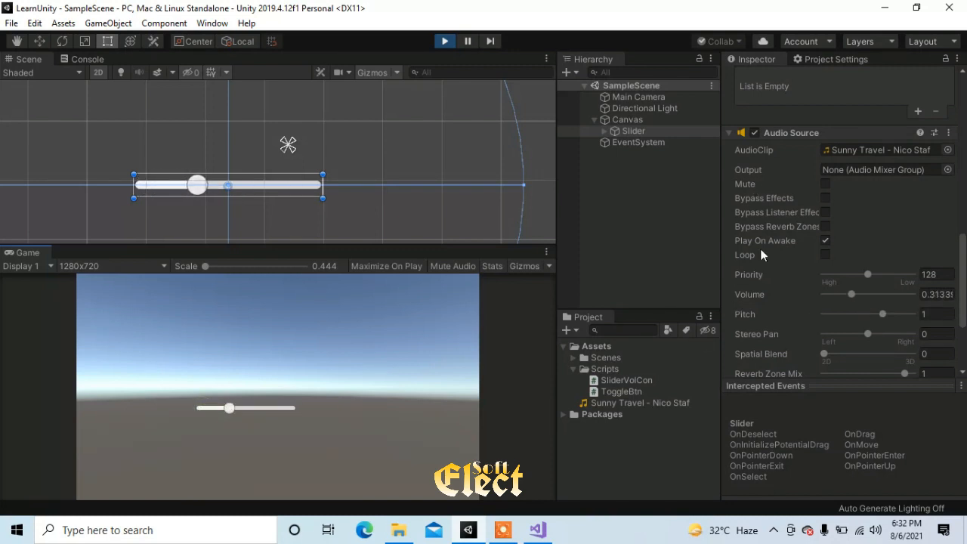
pyautogui.moveTo(257, 408)
pyautogui.mouseDown()
pyautogui.moveTo(339, 406)
pyautogui.moveTo(164, 418)
pyautogui.moveTo(278, 415)
pyautogui.moveTo(244, 416)
pyautogui.mouseUp()
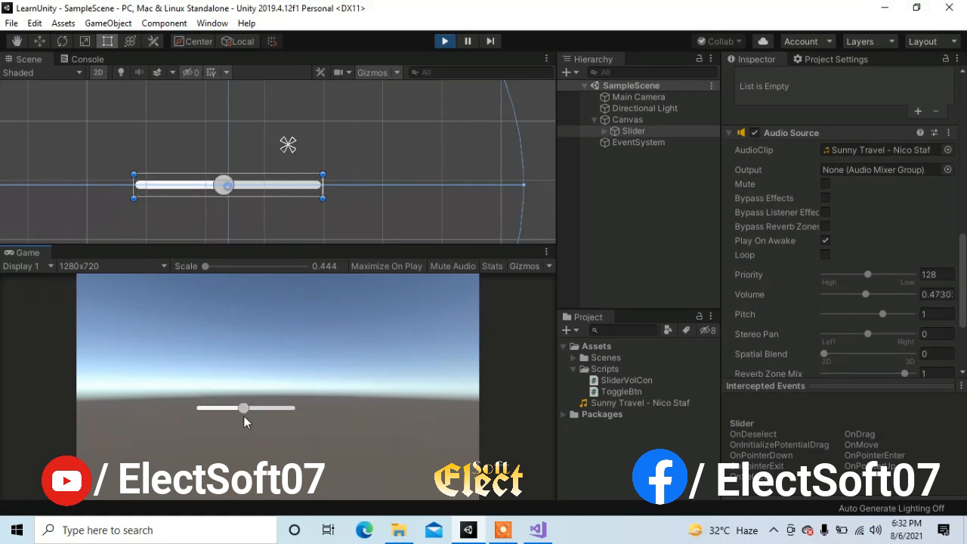